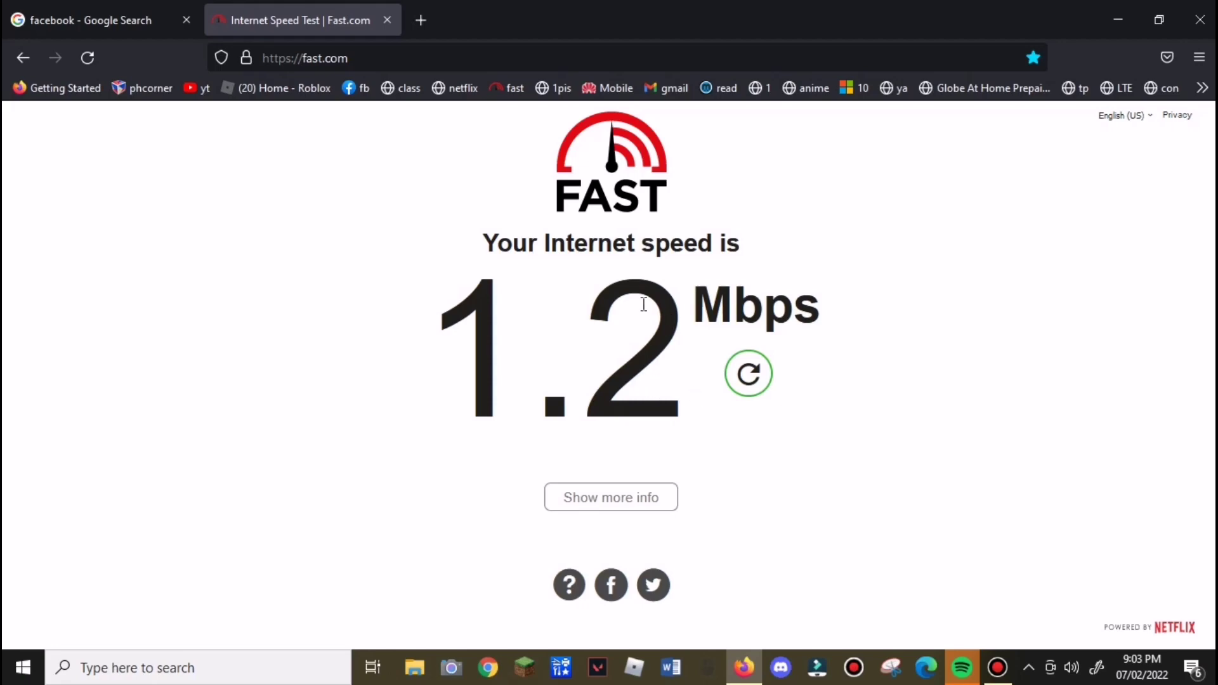
Open the router's admin page at 192.168.254.254 in a new browser tab
click(429, 26)
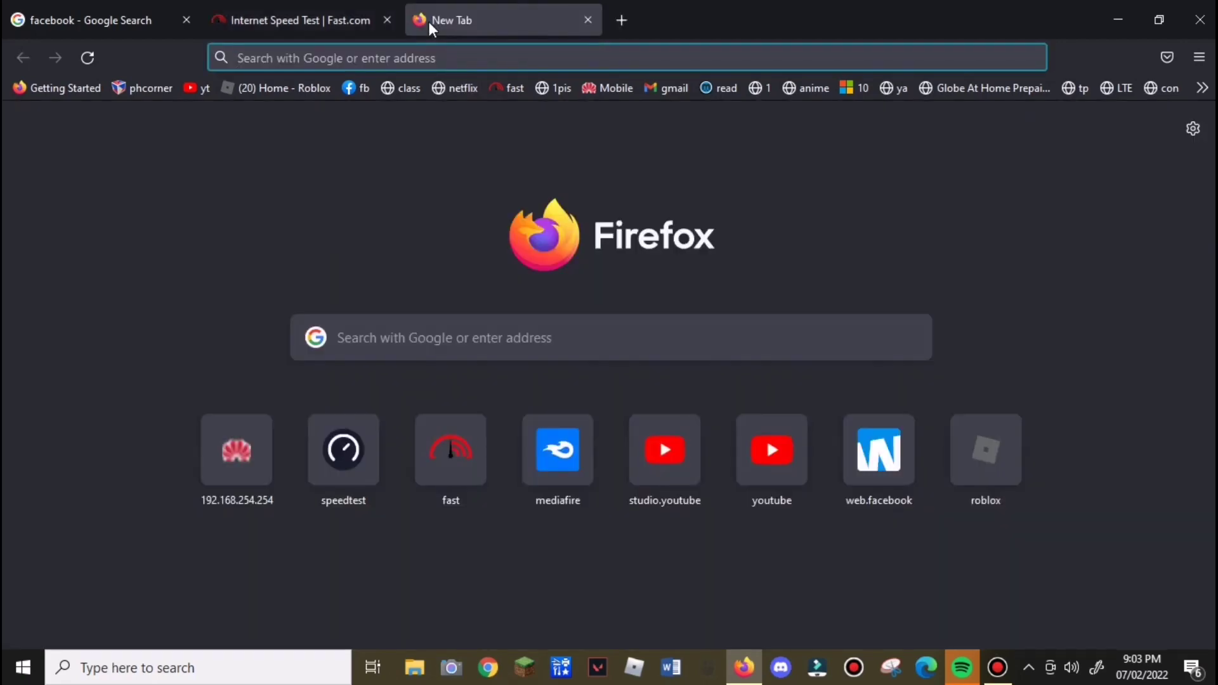
text(192.168.254.254/)
key(Return)
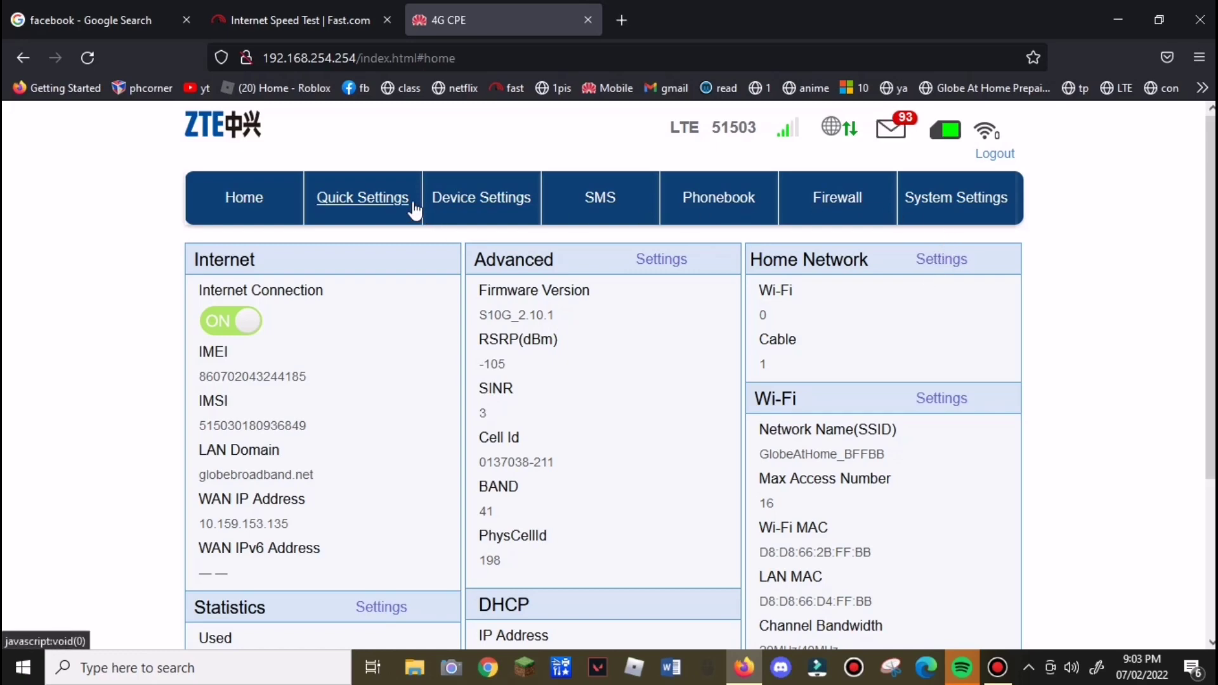
Open the Bands Locking page in the router's advanced device settings
click(473, 198)
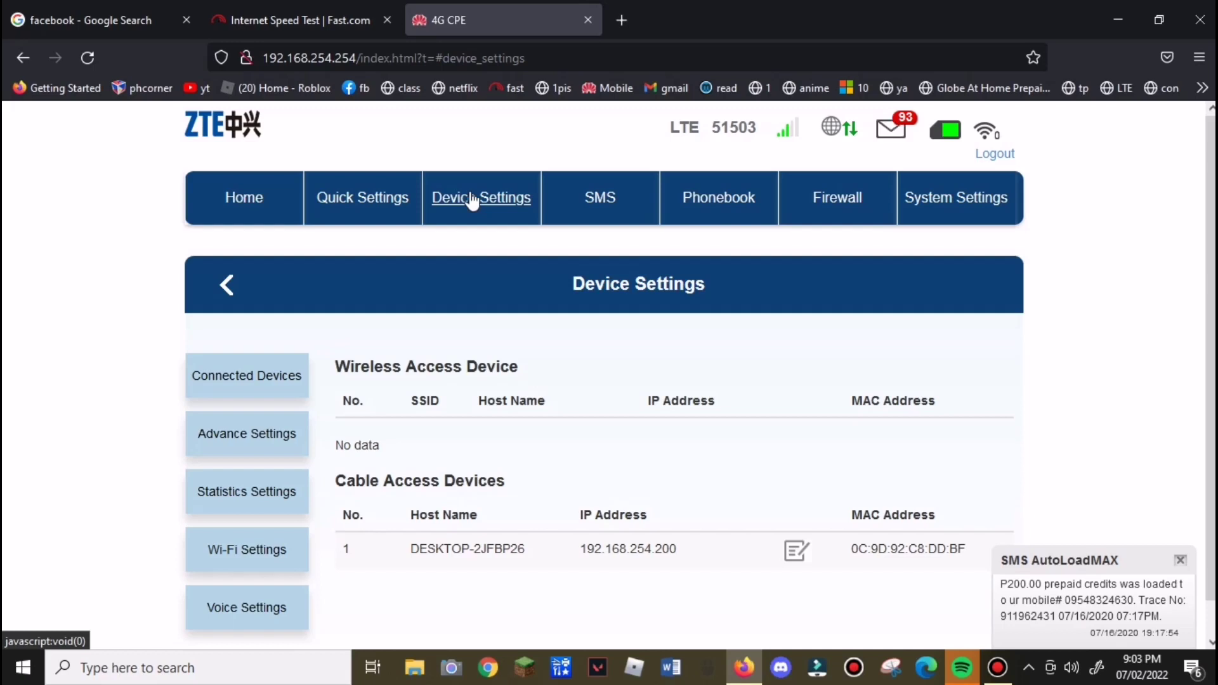
scroll(1207, 168, down, 1)
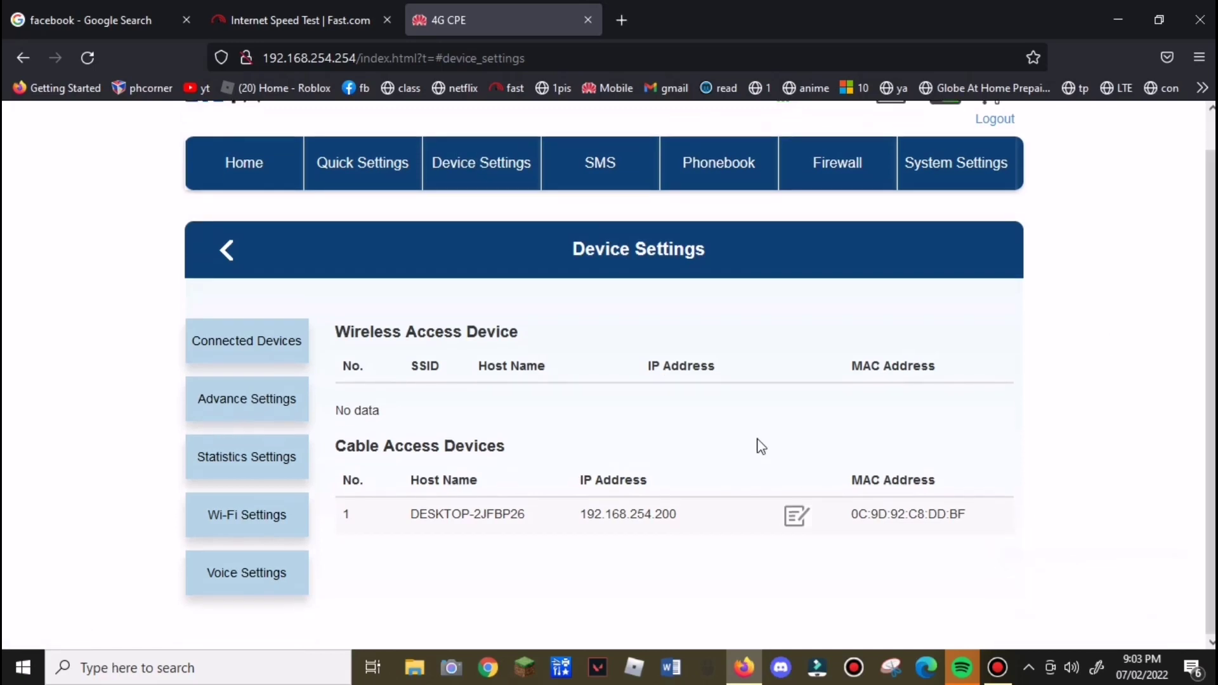
click(224, 406)
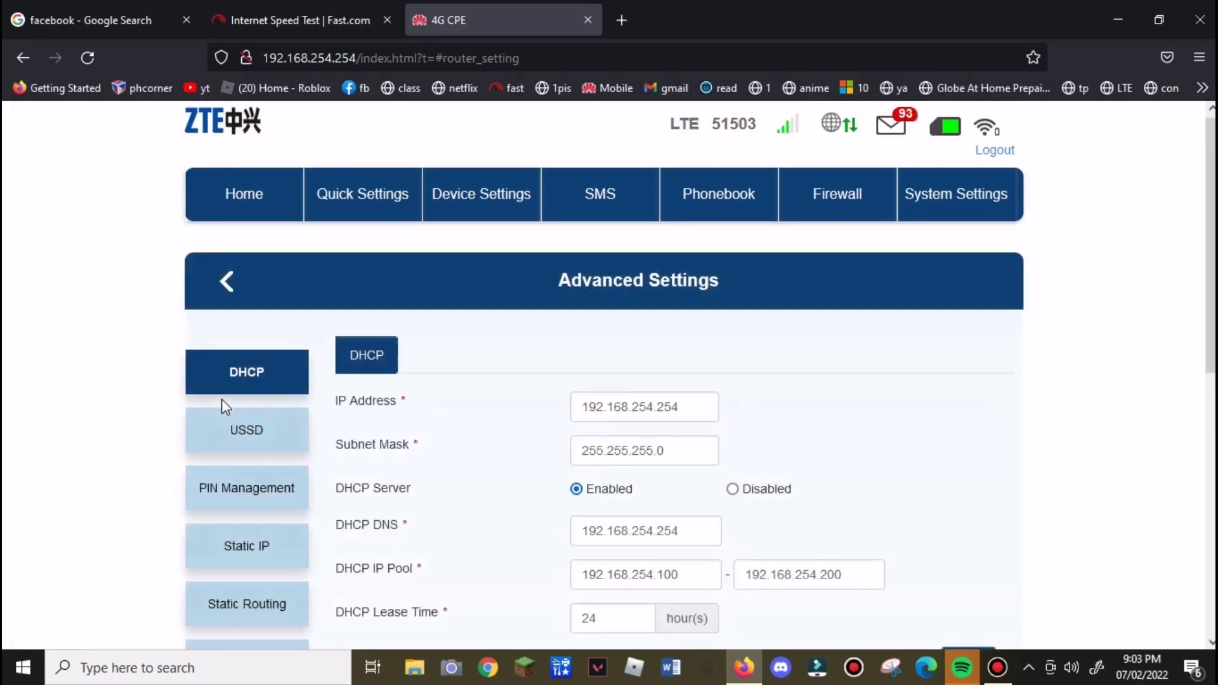
scroll(1200, 254, down, 4)
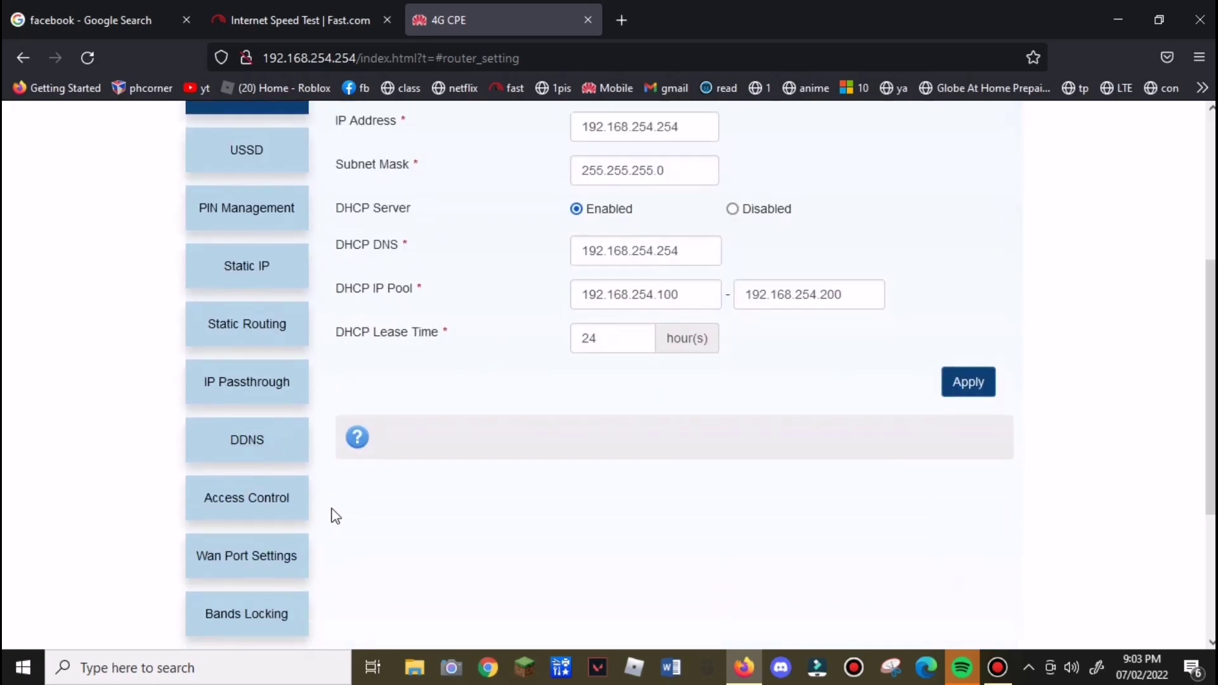
click(247, 614)
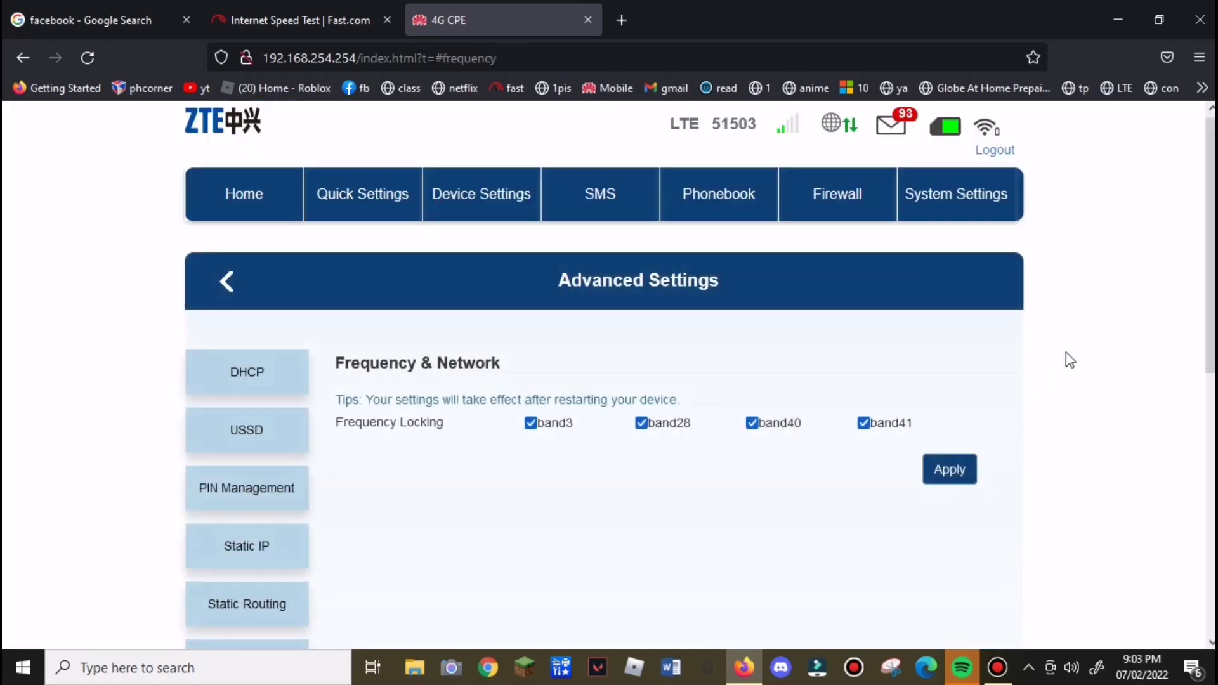
Lock the router to band3 only by deselecting band28, band40 and band41, and apply the change
scroll(742, 348, down, 1)
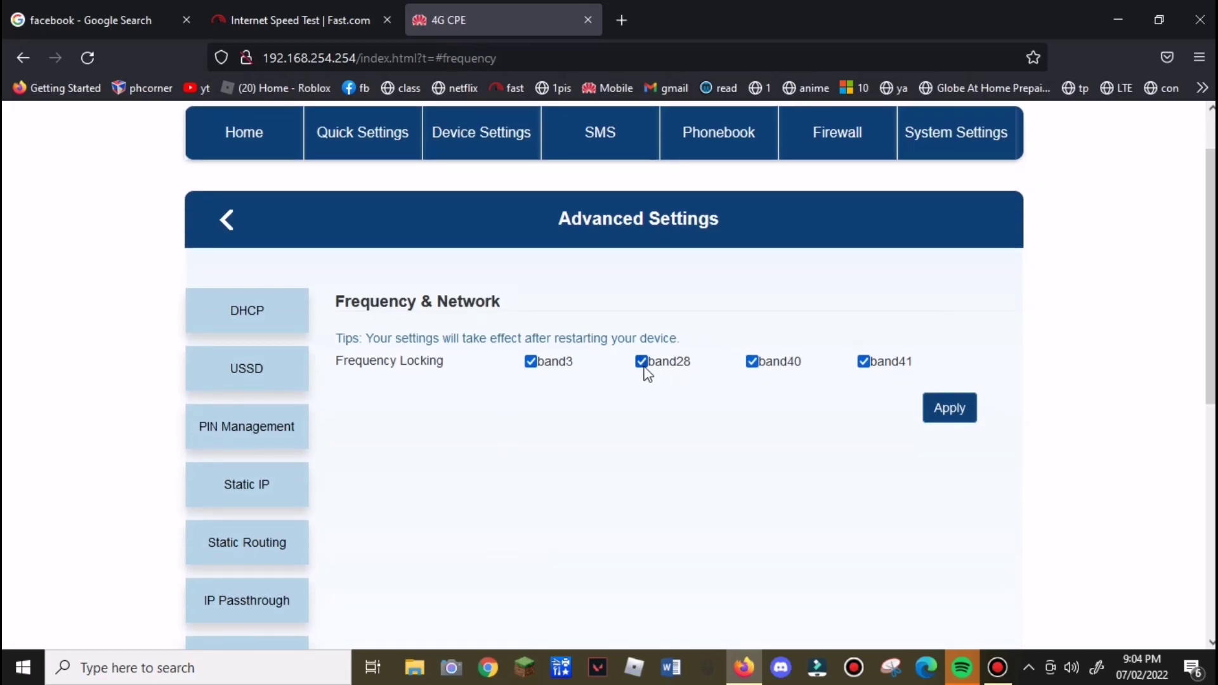
click(642, 363)
double_click(761, 364)
double_click(873, 363)
click(748, 365)
click(865, 363)
click(752, 362)
click(950, 408)
click(760, 381)
Rerun the Fast.com speed test on band3 and check the router's band page while it runs
click(340, 22)
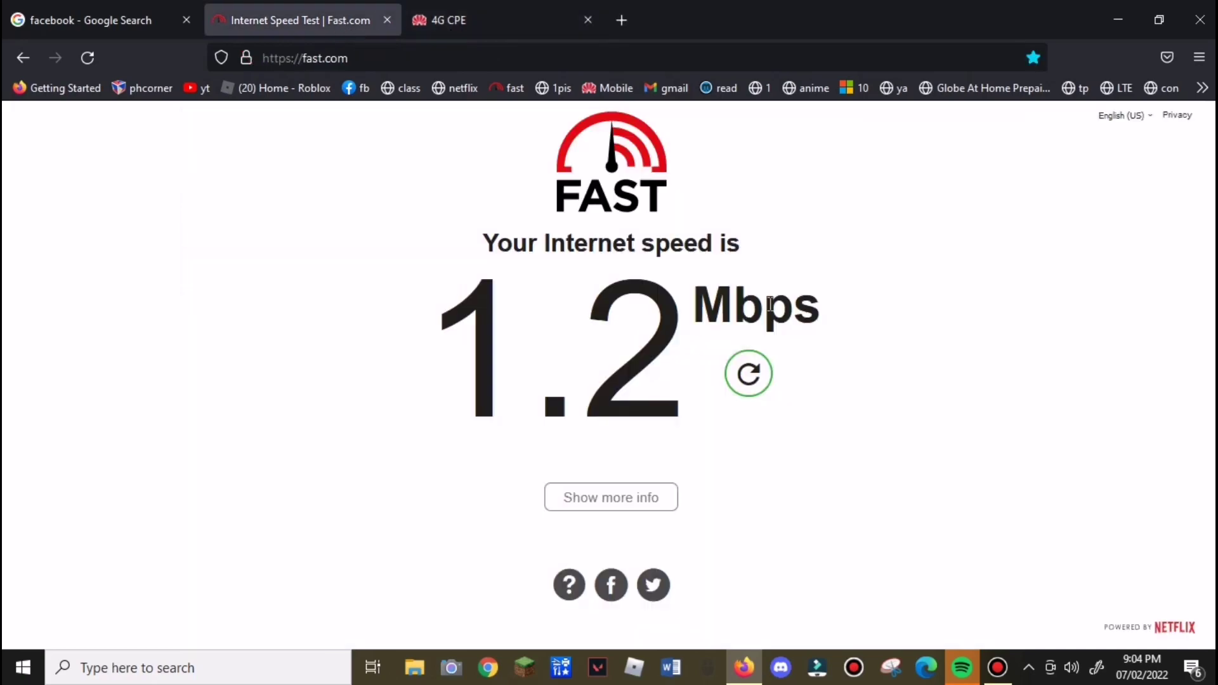
click(743, 375)
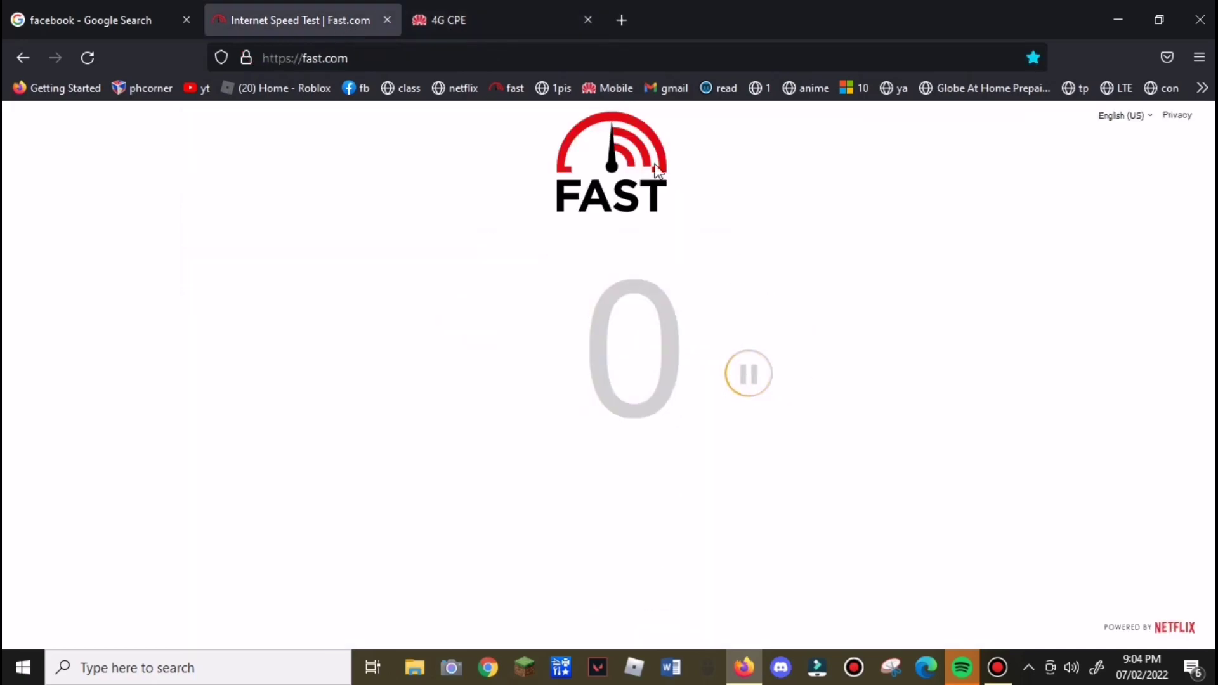
click(514, 25)
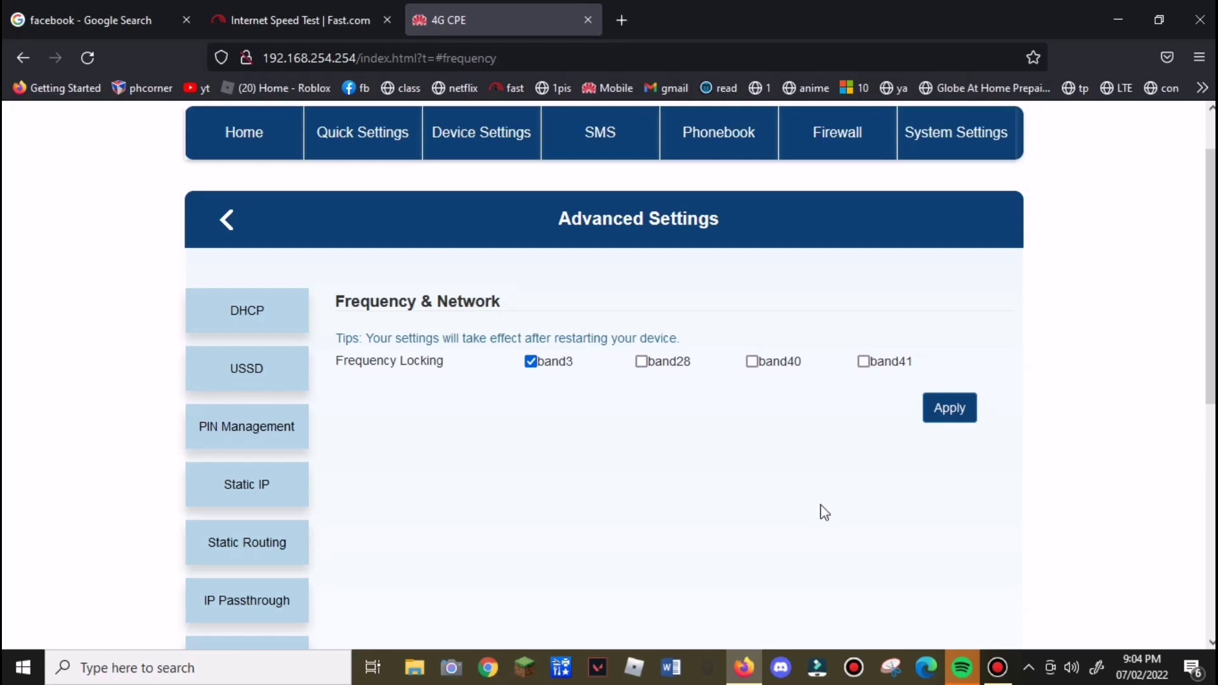
click(287, 18)
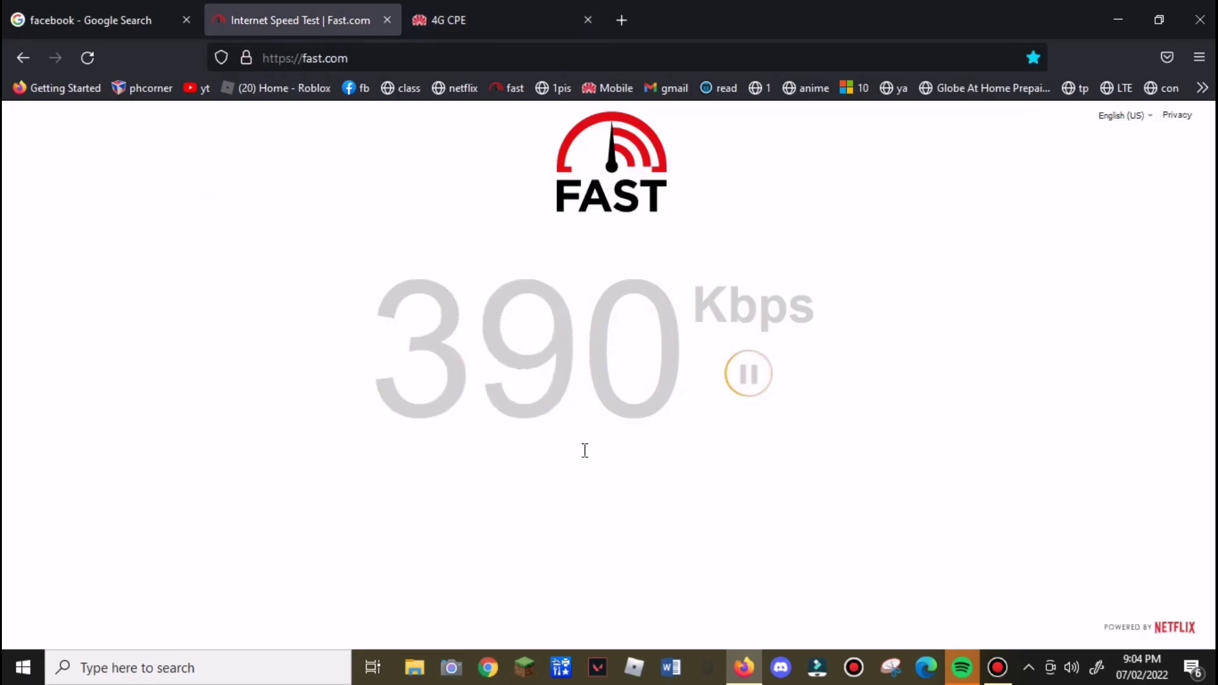
Switch the router's frequency lock from band3 to band28 only and apply it with a network restart
click(498, 24)
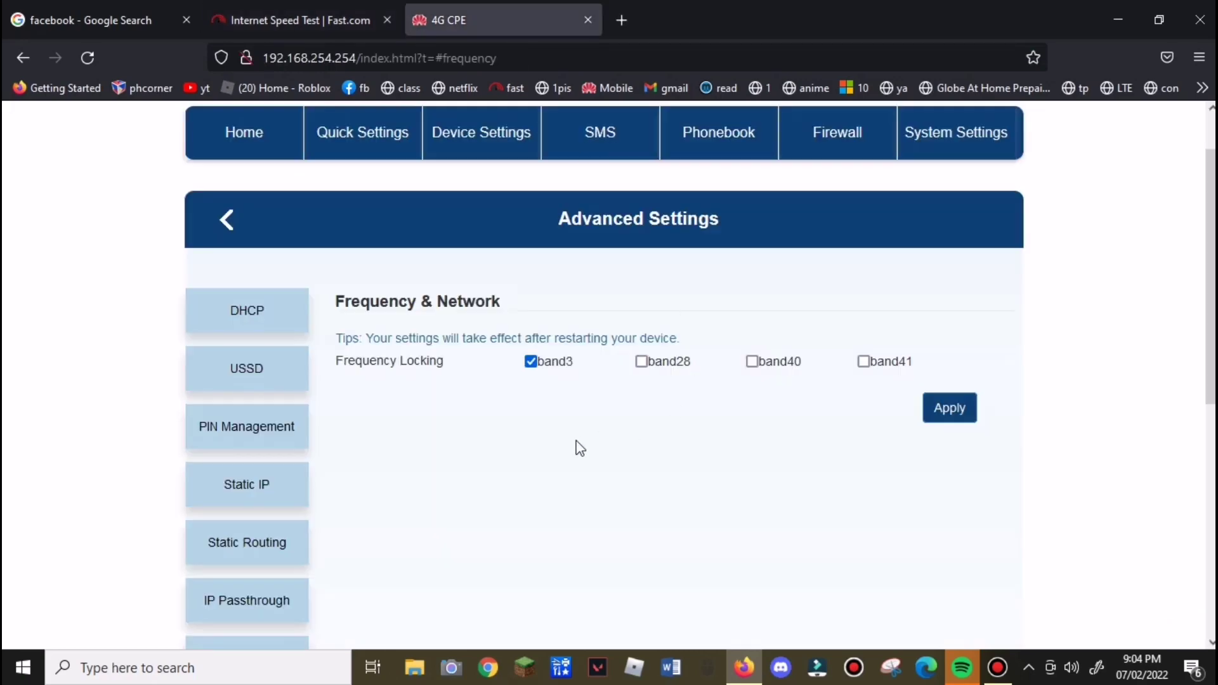
click(531, 362)
click(642, 363)
click(944, 420)
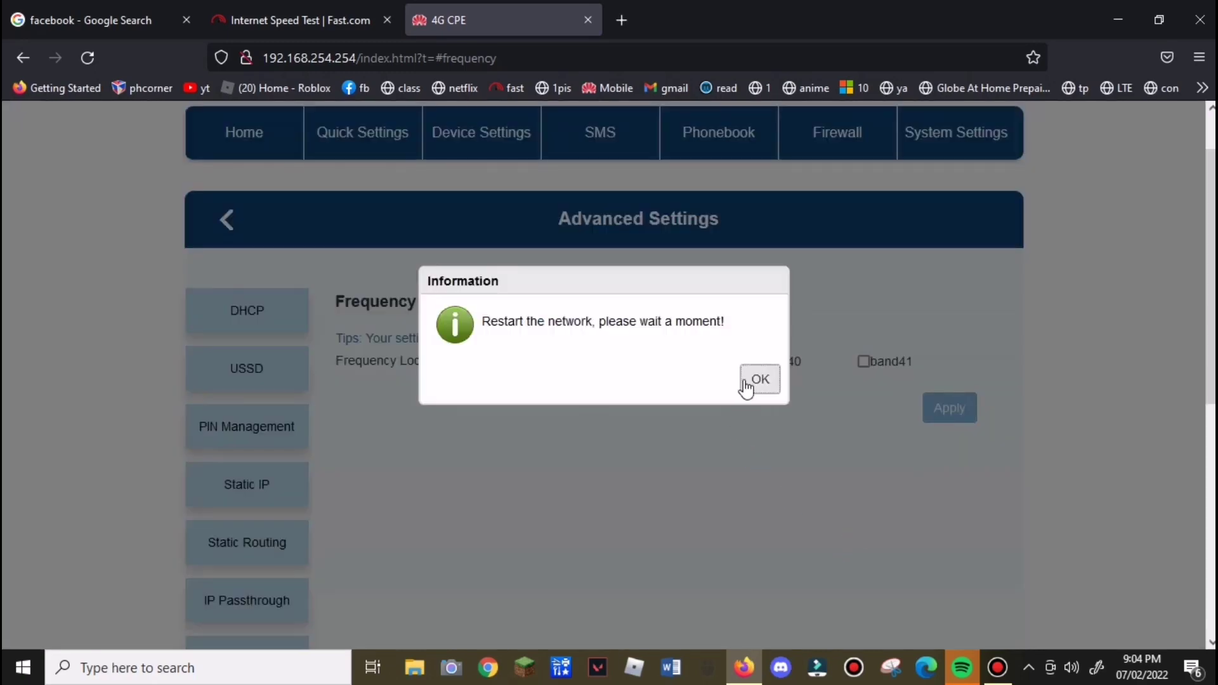
click(755, 380)
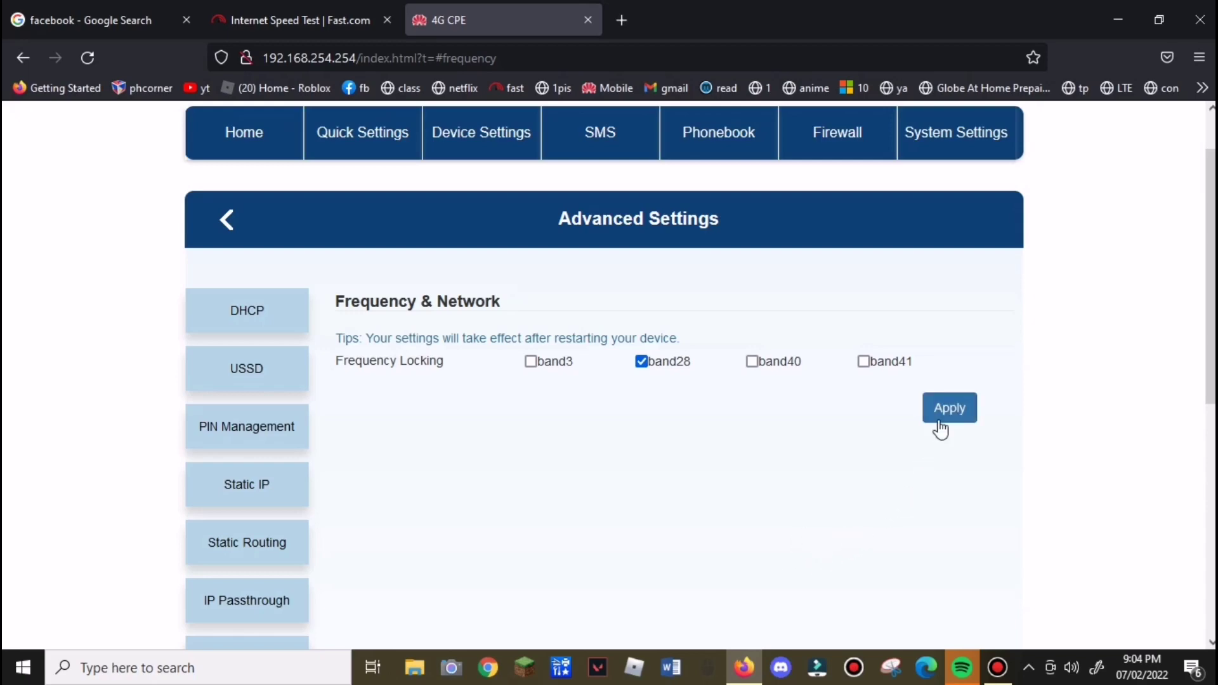
Rerun the Fast.com speed test on band28 and check the router's signal status while it runs
click(307, 29)
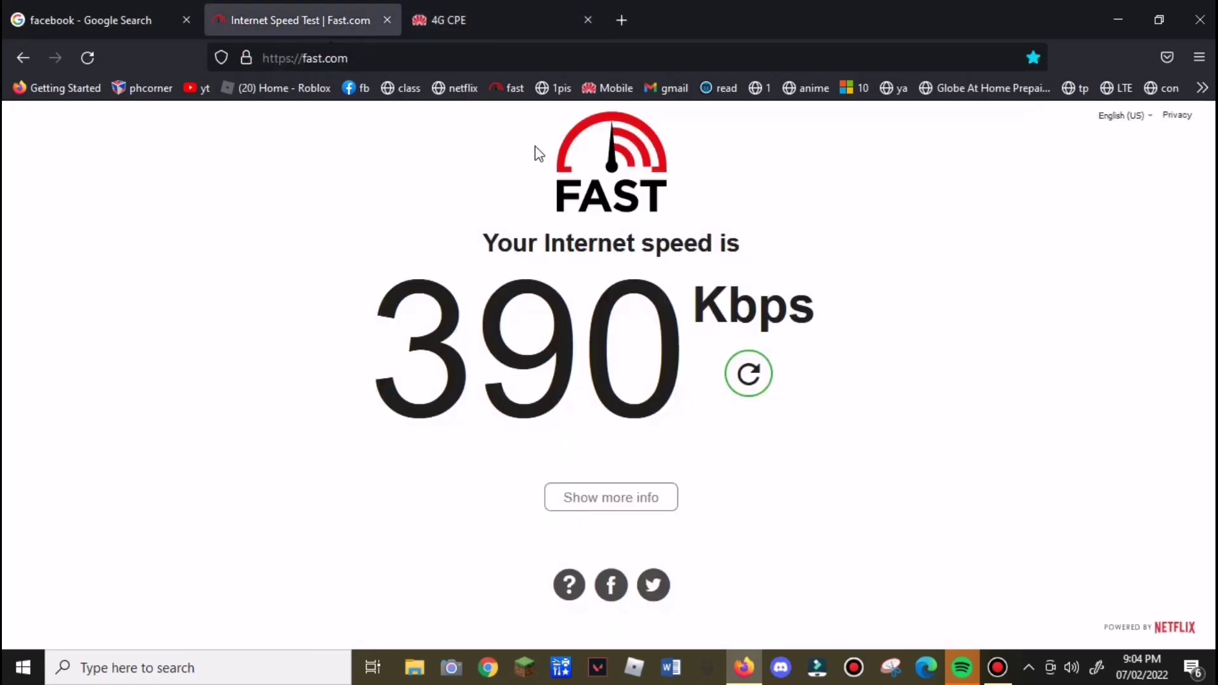
click(748, 373)
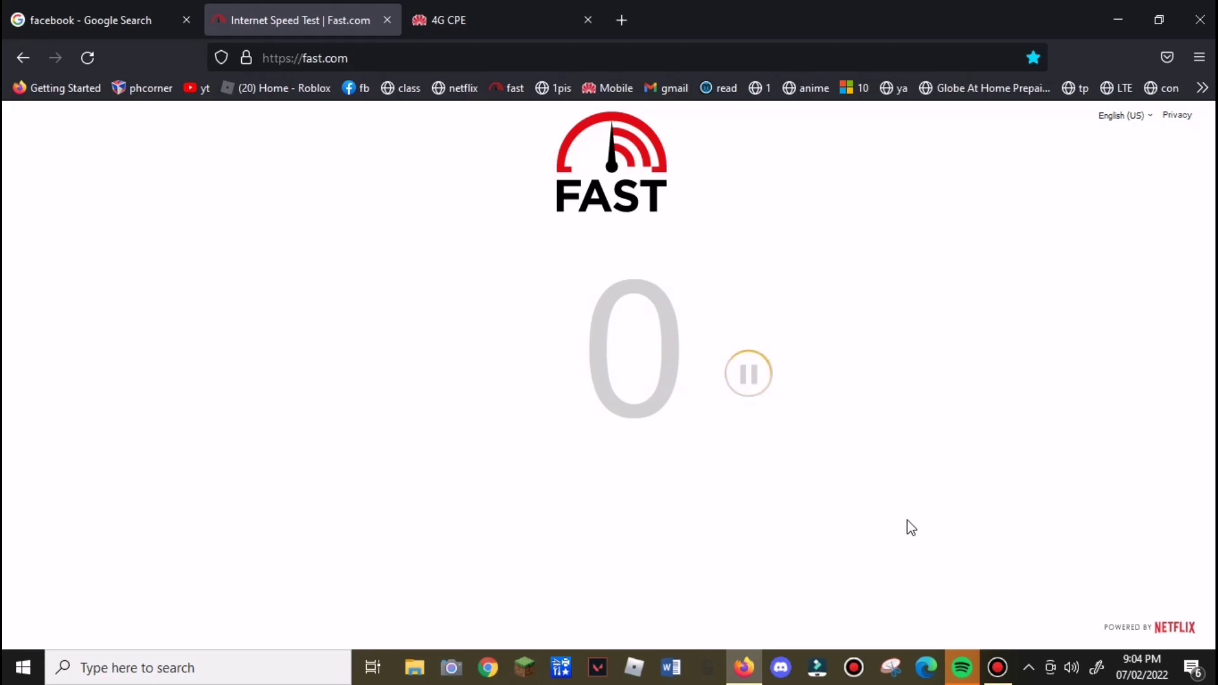
click(469, 17)
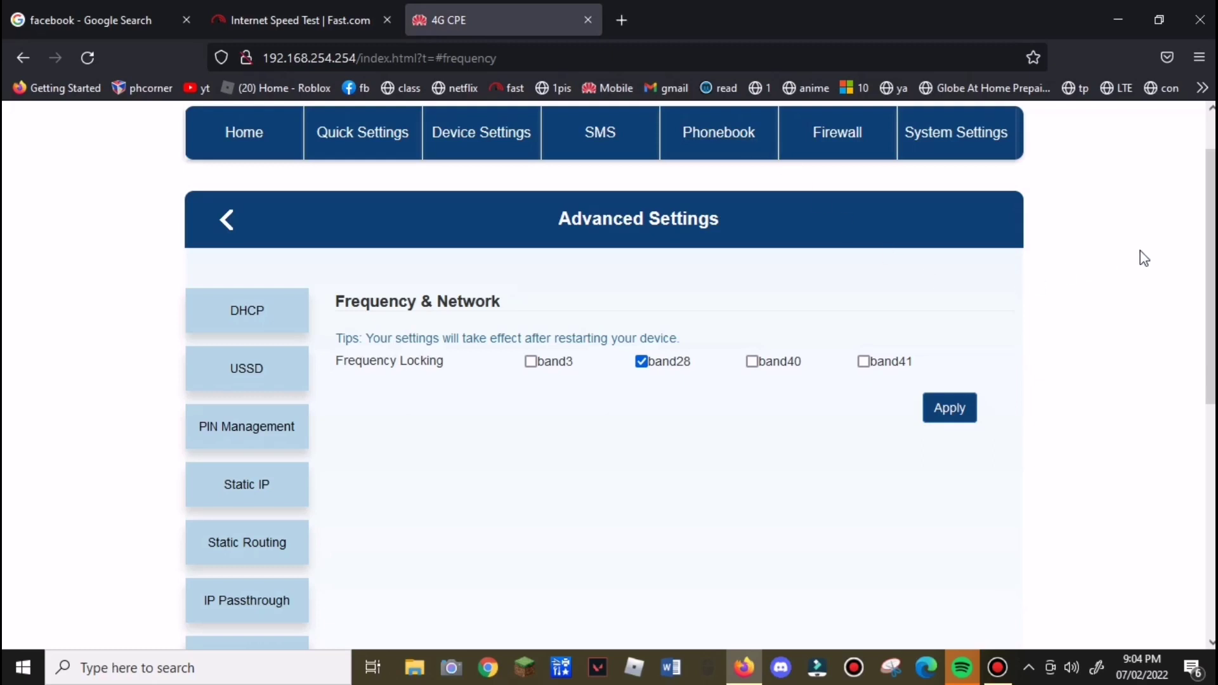
scroll(1197, 242, up, 2)
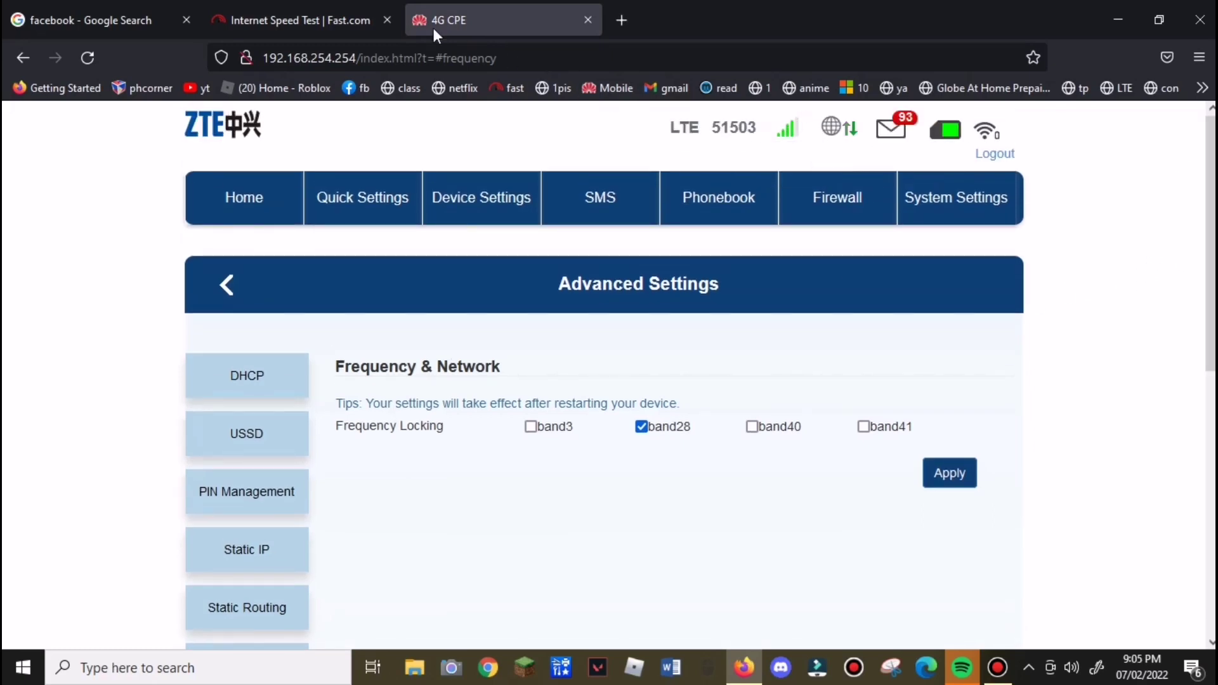
click(331, 21)
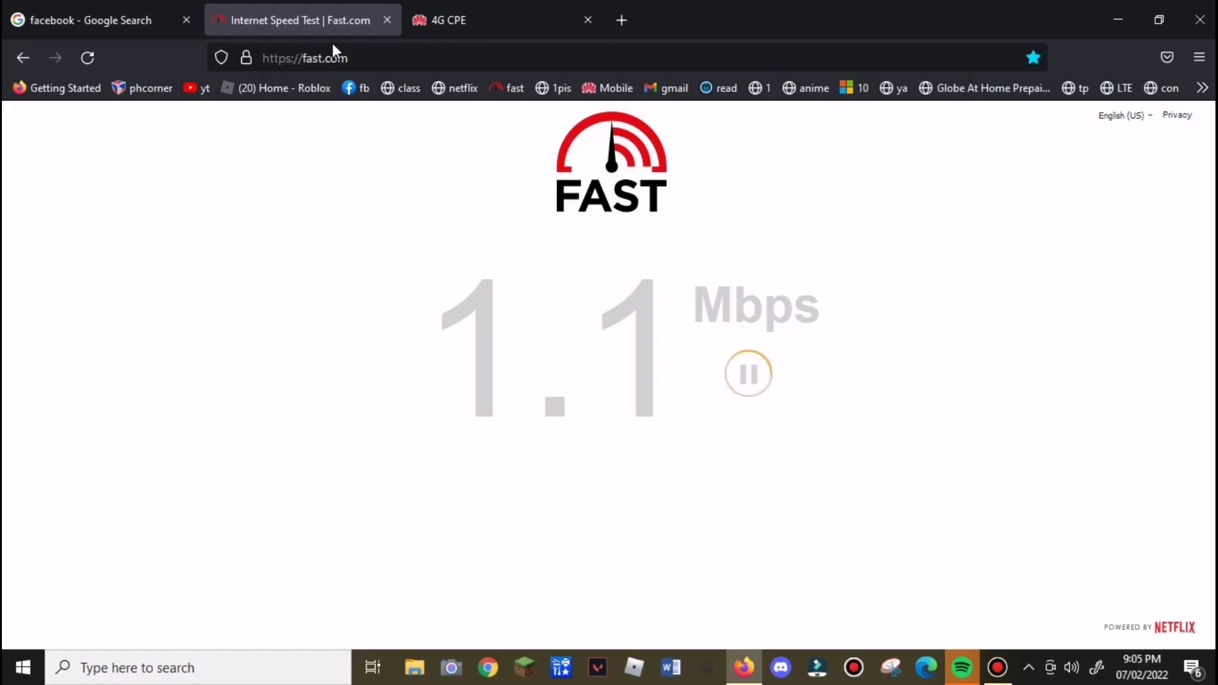
click(532, 19)
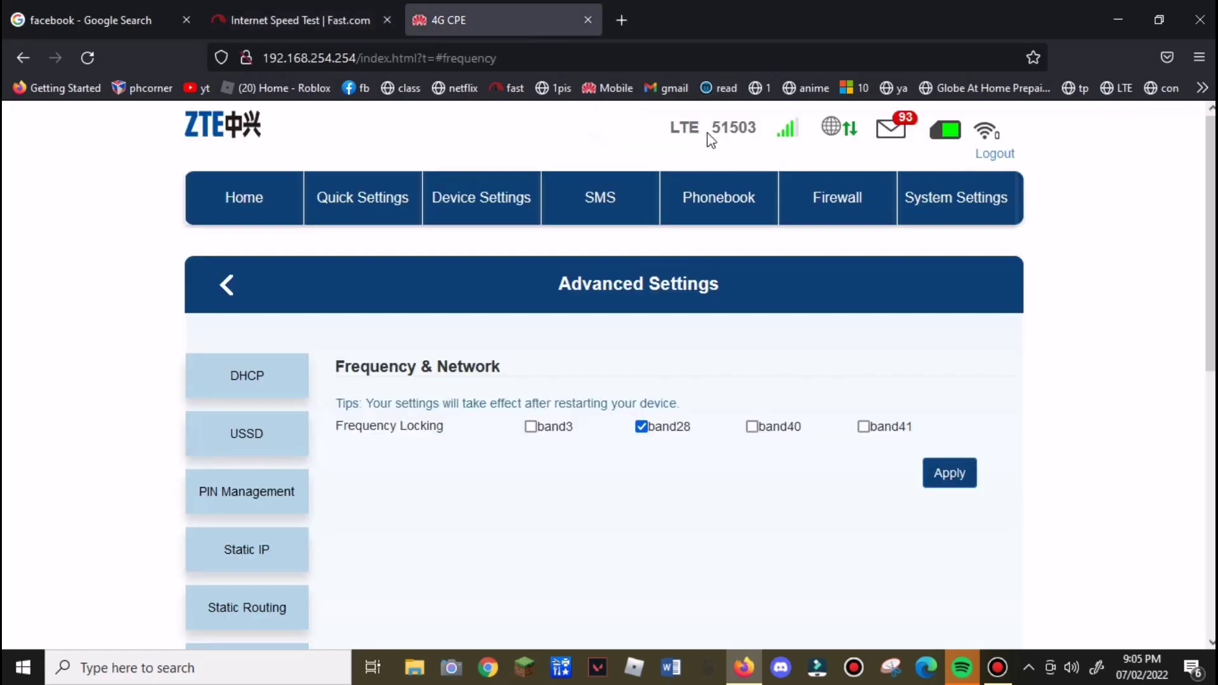
click(321, 26)
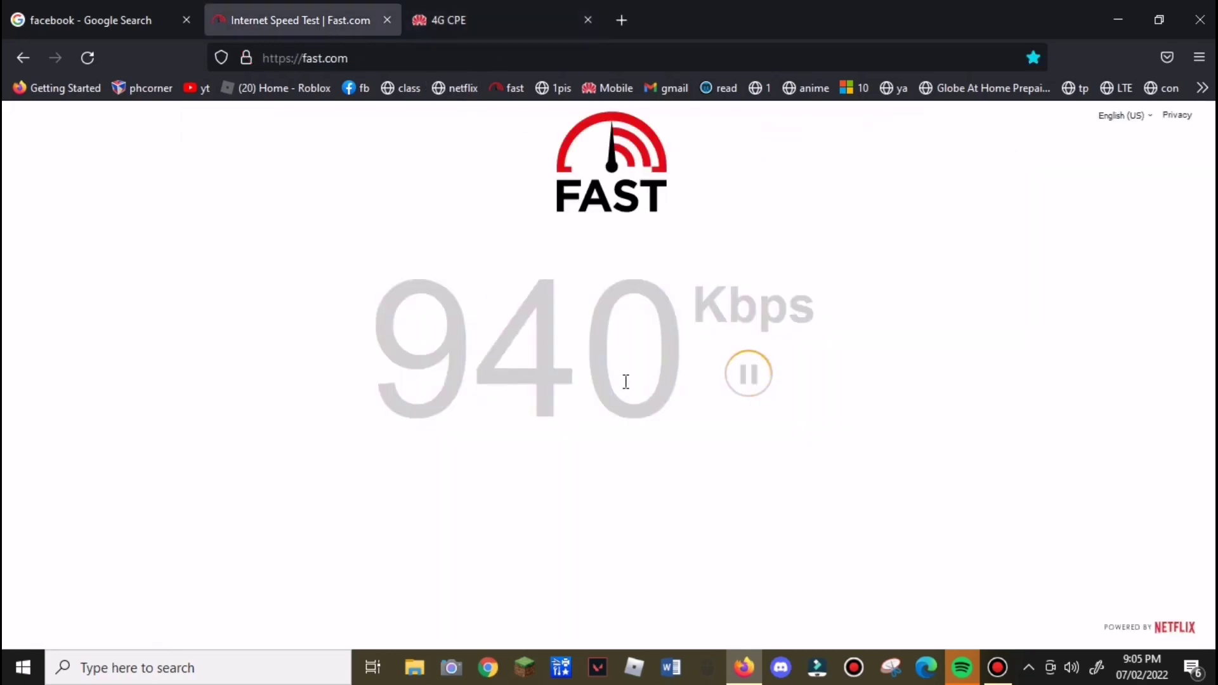
Switch the router's frequency lock from band28 to band40 only and apply it with a network restart
click(518, 35)
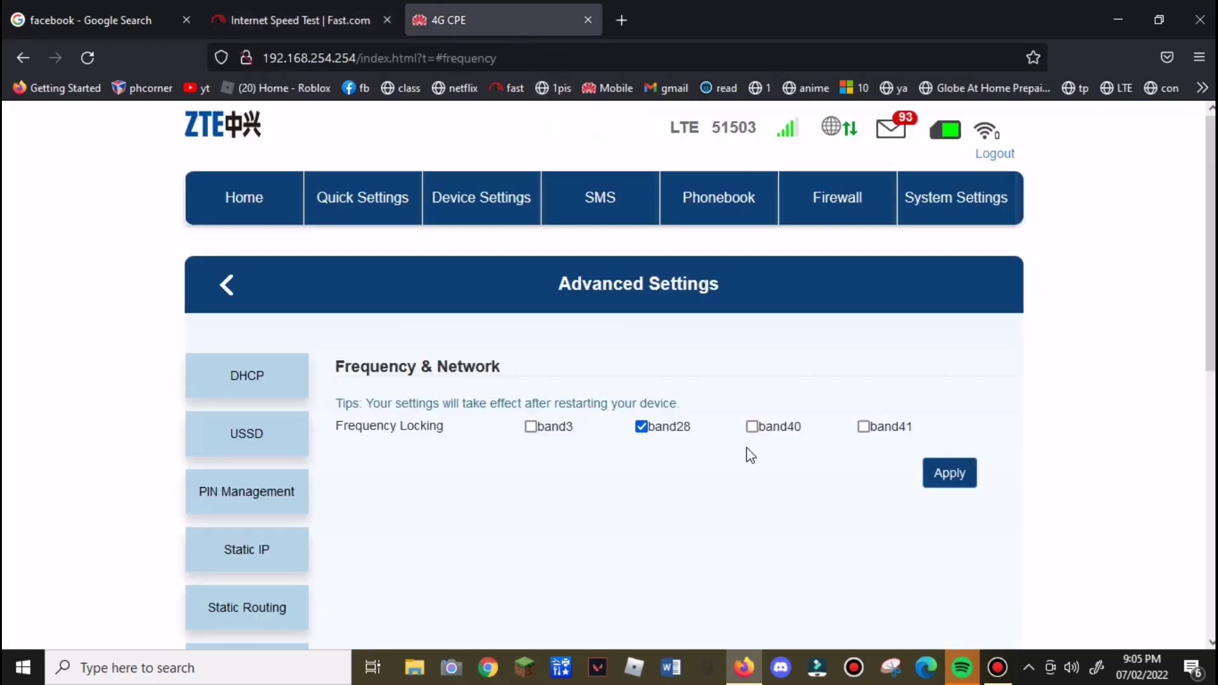
click(752, 427)
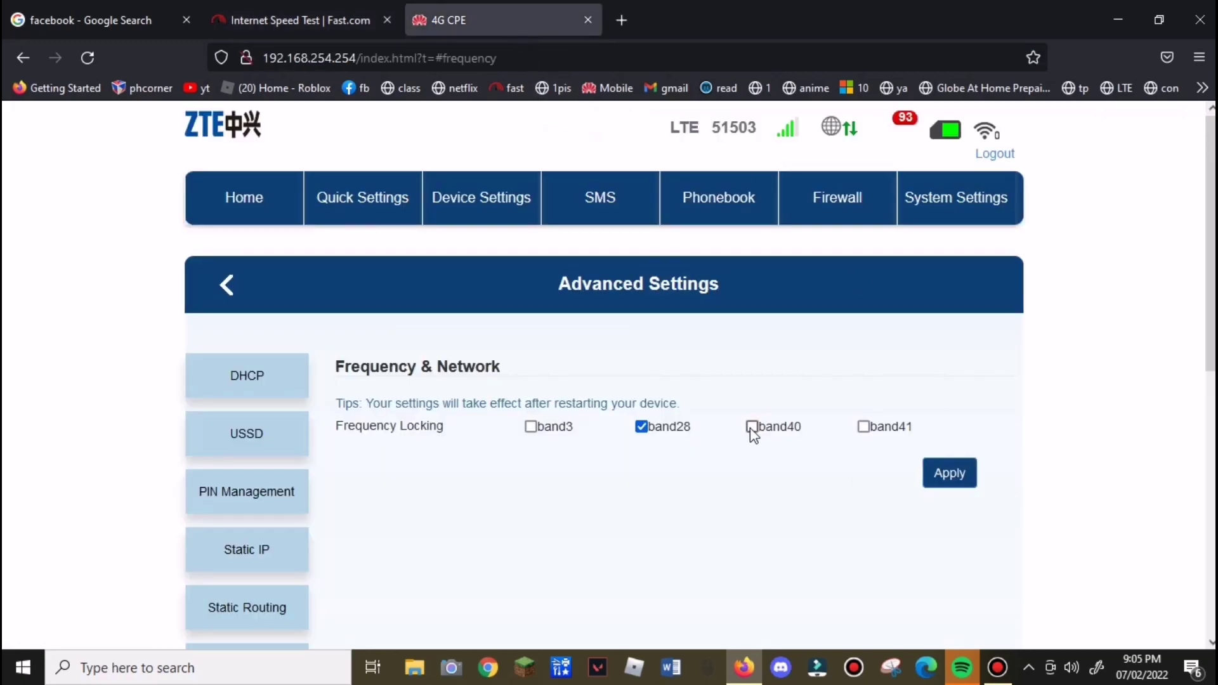
click(643, 428)
click(947, 482)
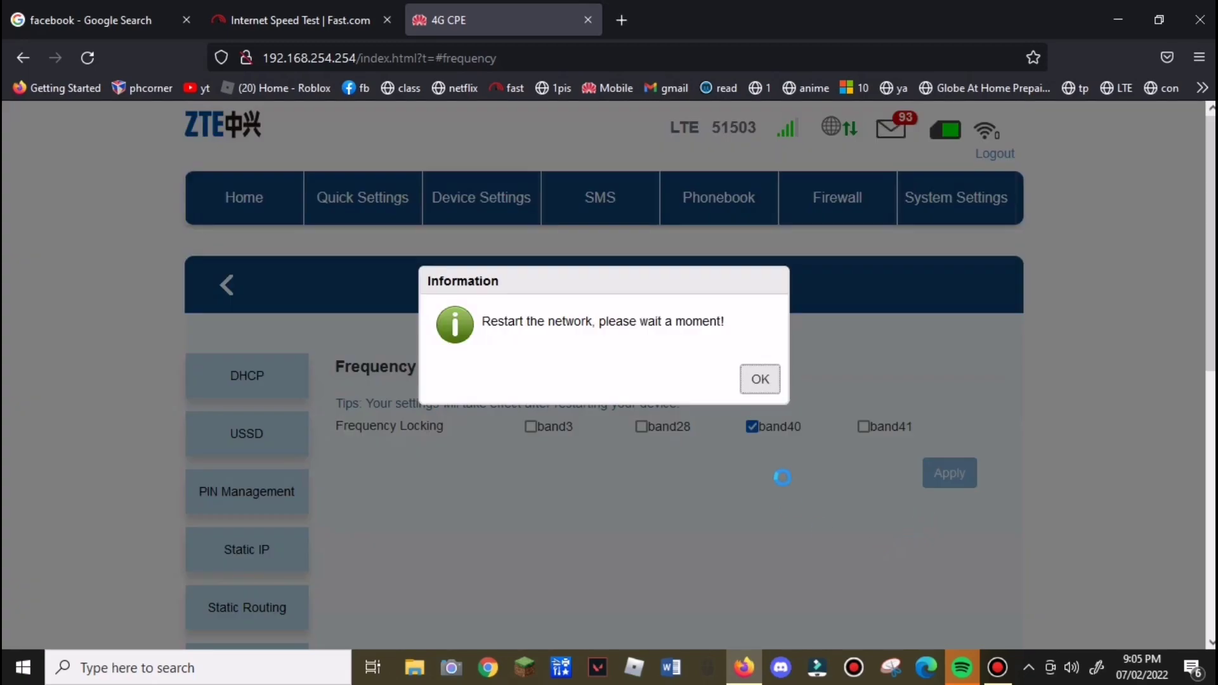
click(759, 380)
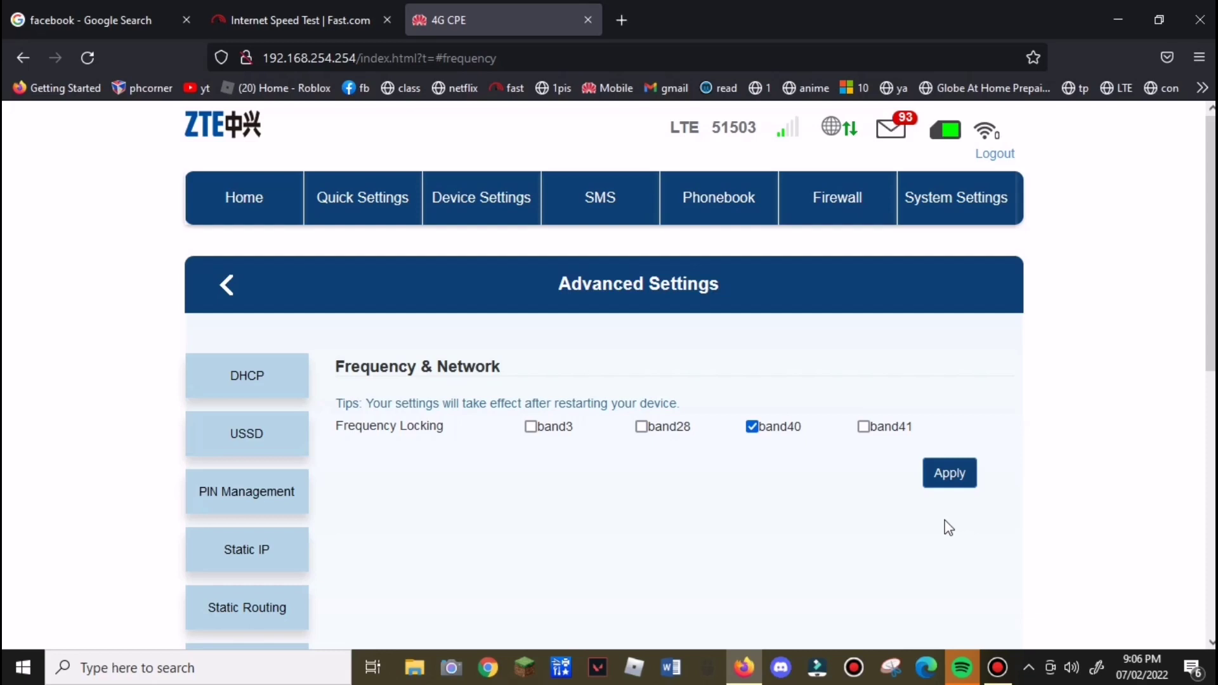
Rerun the Fast.com speed test on band40 and view its result
click(272, 11)
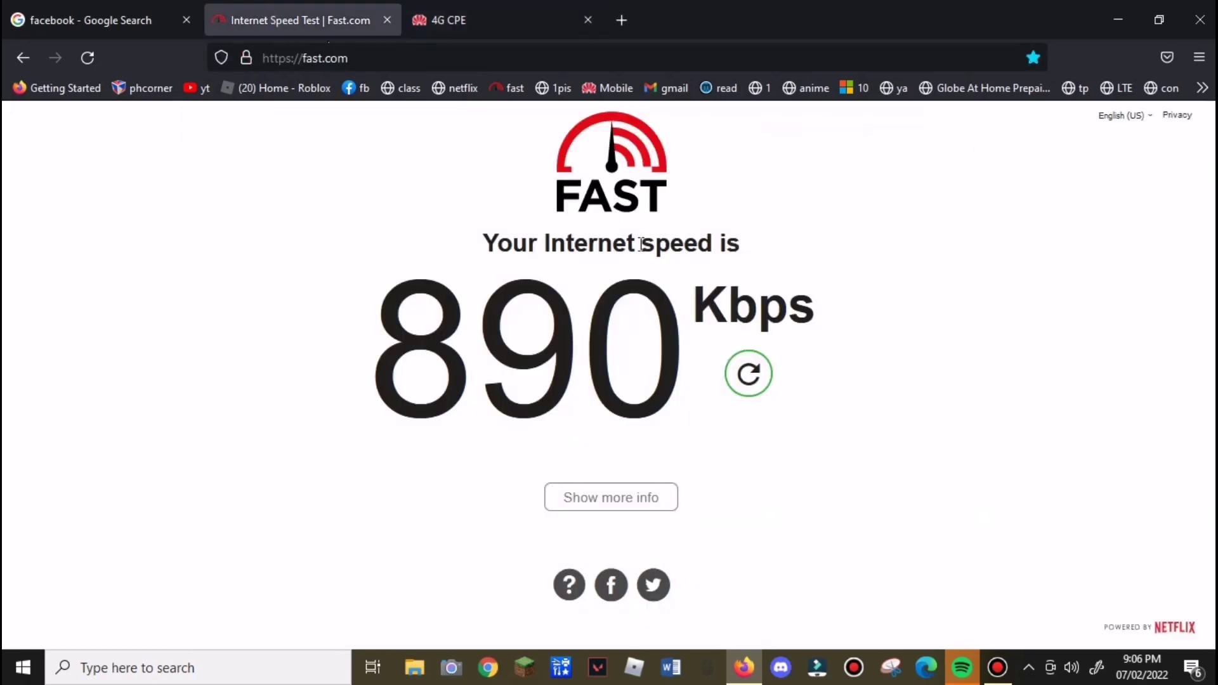
click(747, 384)
click(481, 21)
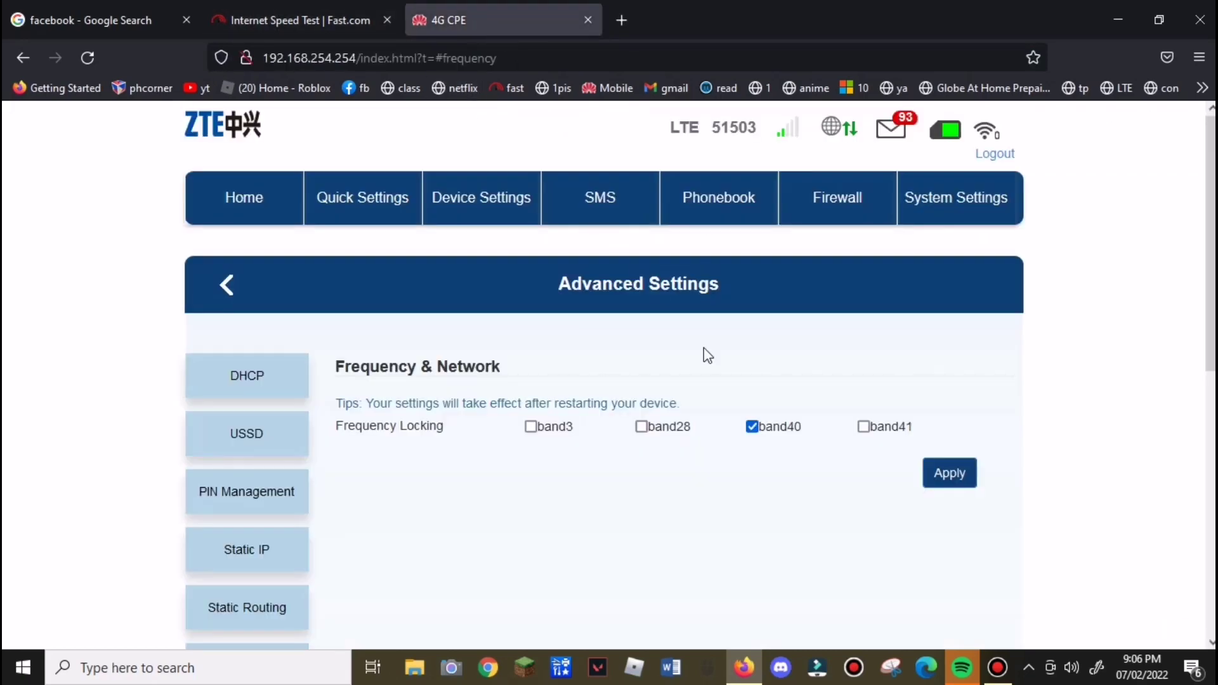
click(295, 16)
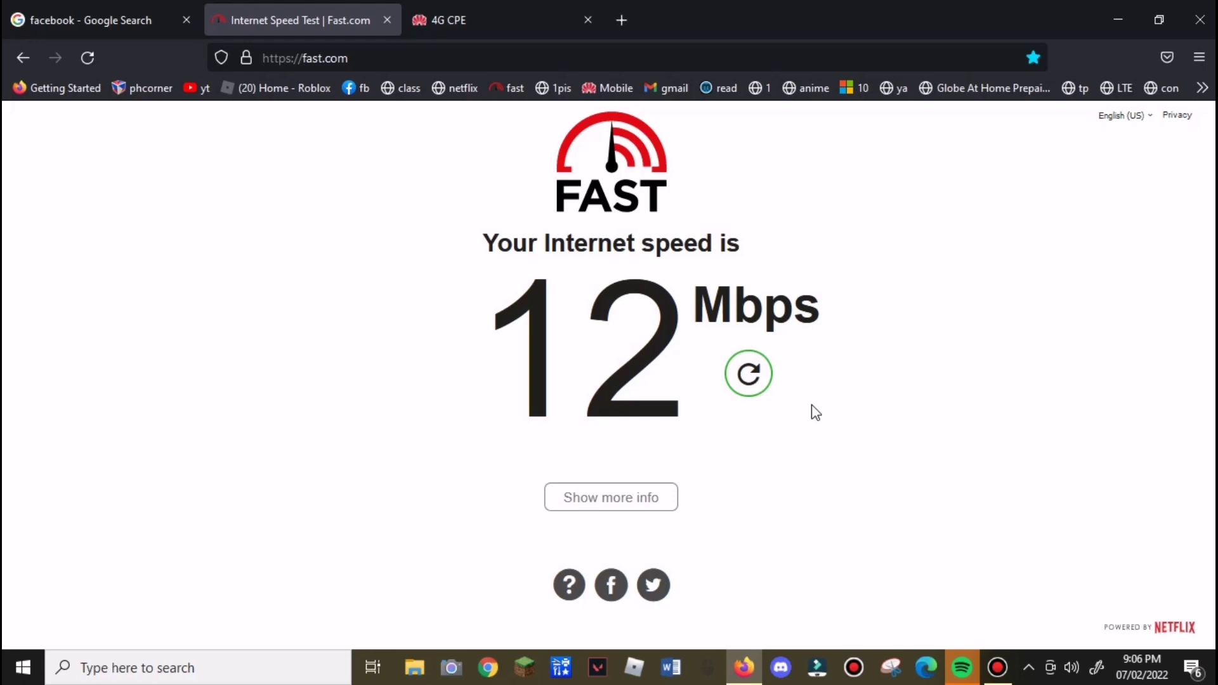
Switch the router's frequency lock from band40 to band41 only and apply it with a network restart
click(458, 20)
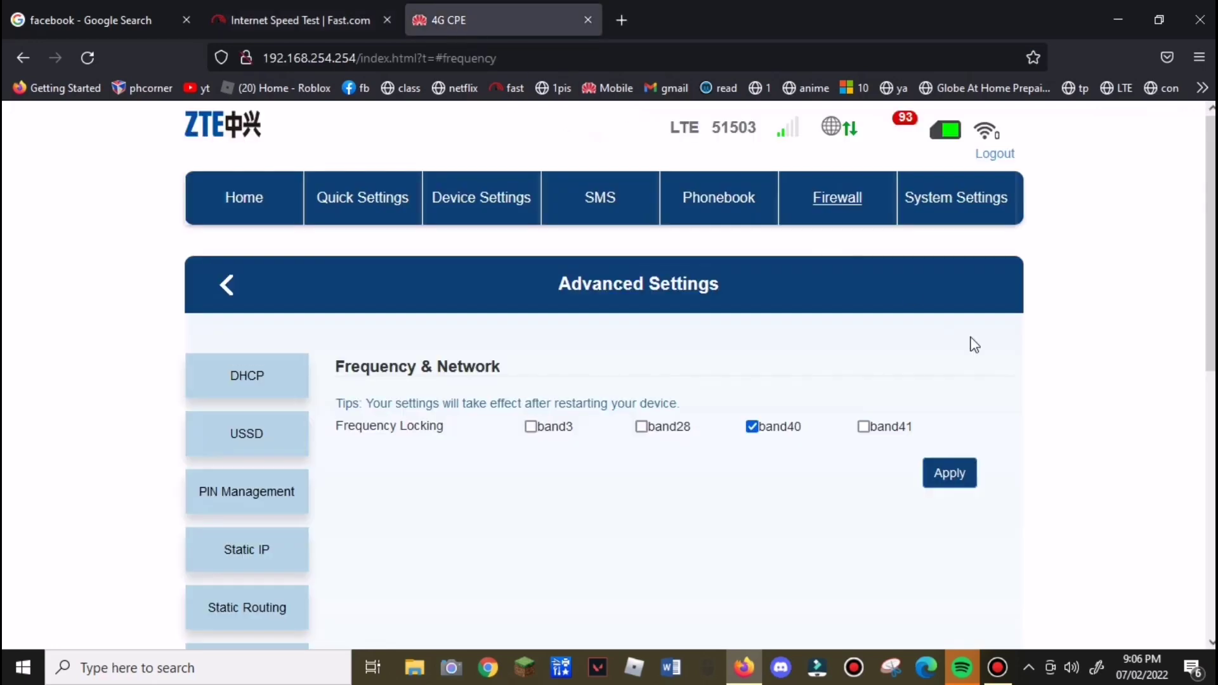
click(864, 427)
click(752, 426)
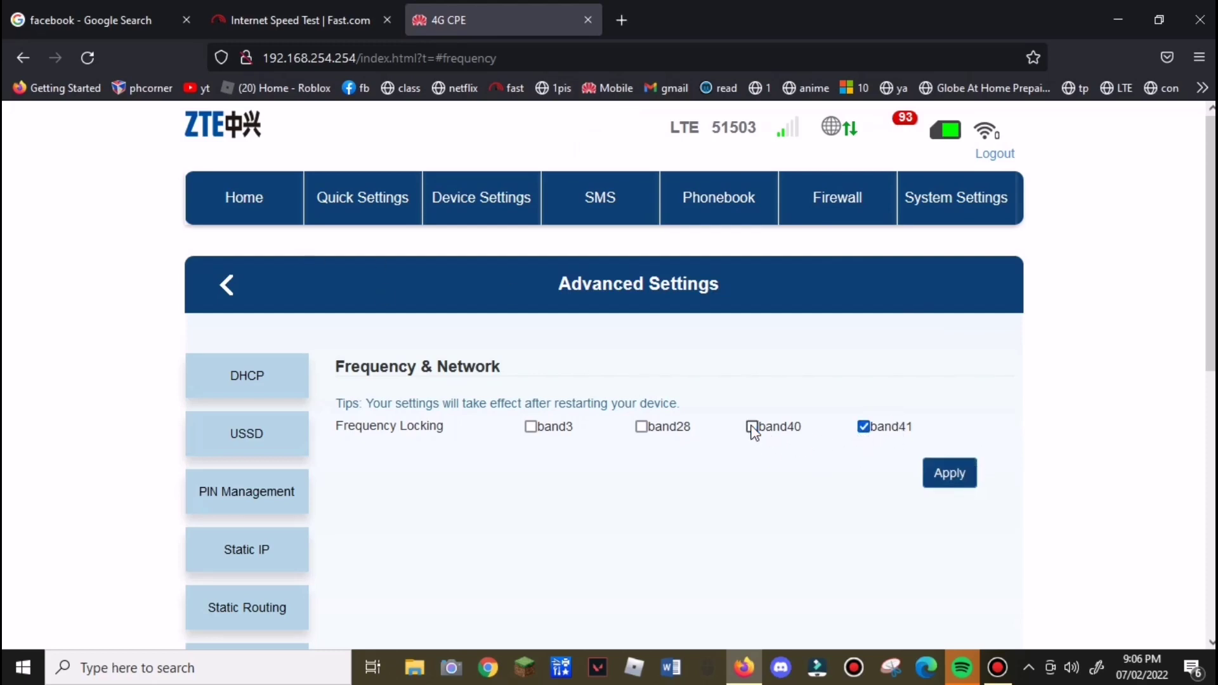
click(953, 488)
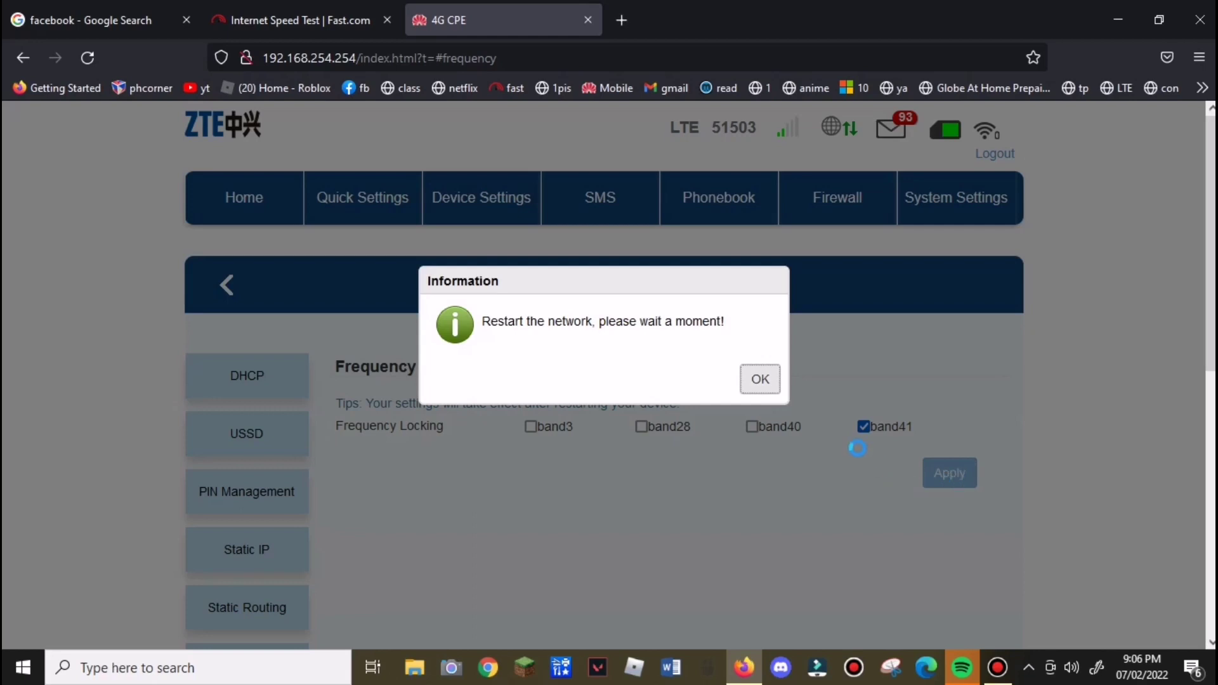
click(760, 379)
Rerun the Fast.com speed test on band41 and check the router's signal status while it runs
click(320, 26)
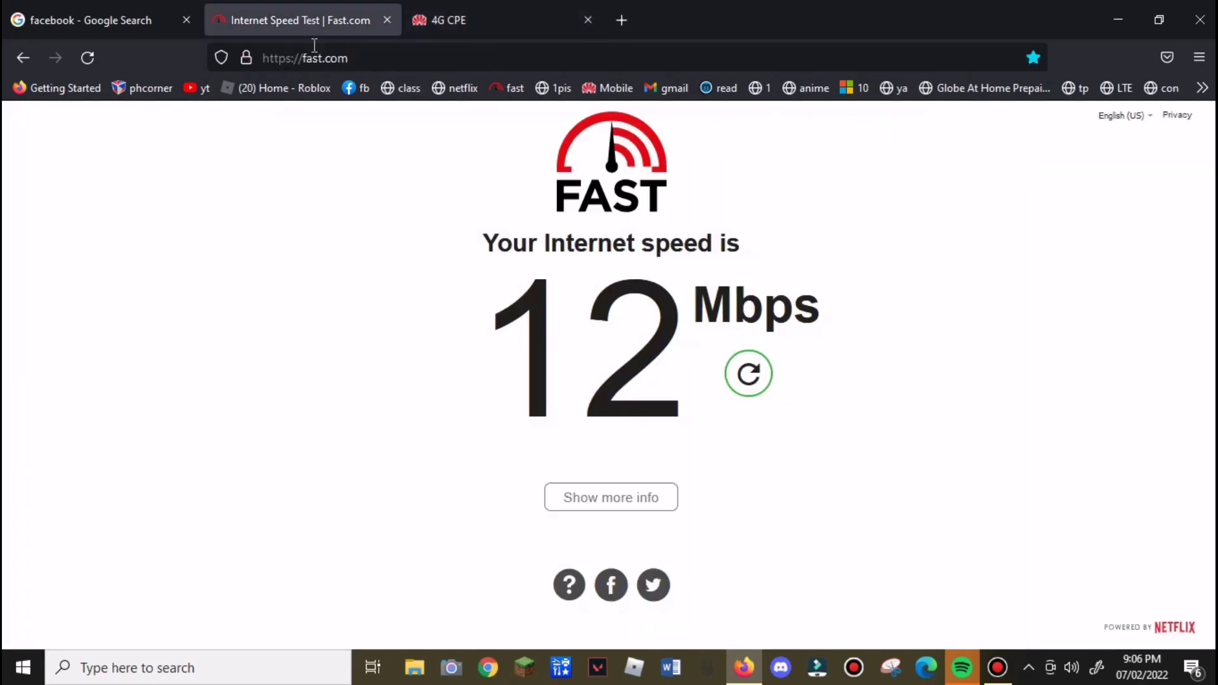
click(520, 21)
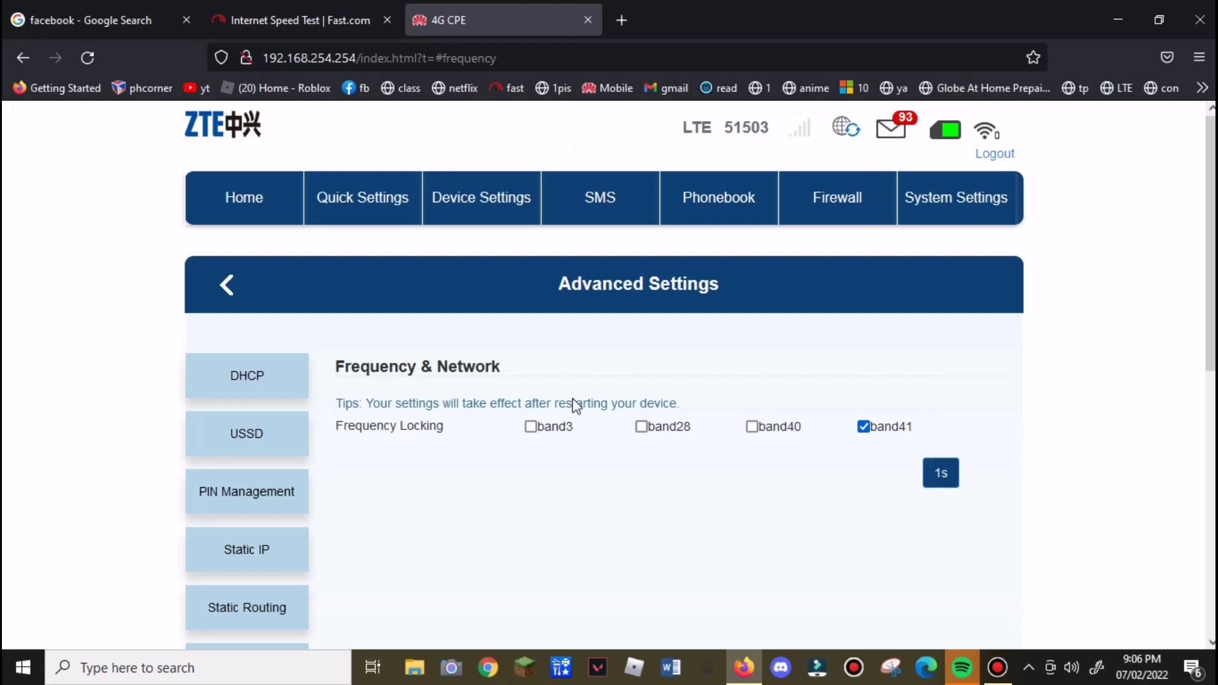
click(300, 22)
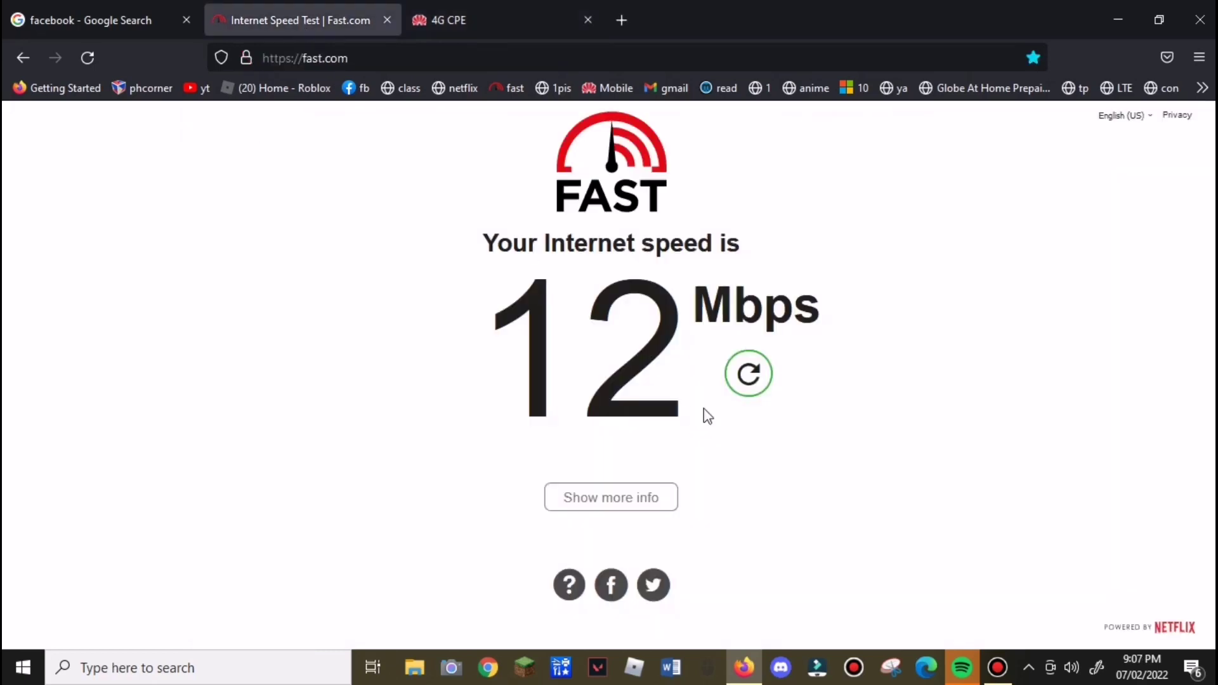
click(767, 382)
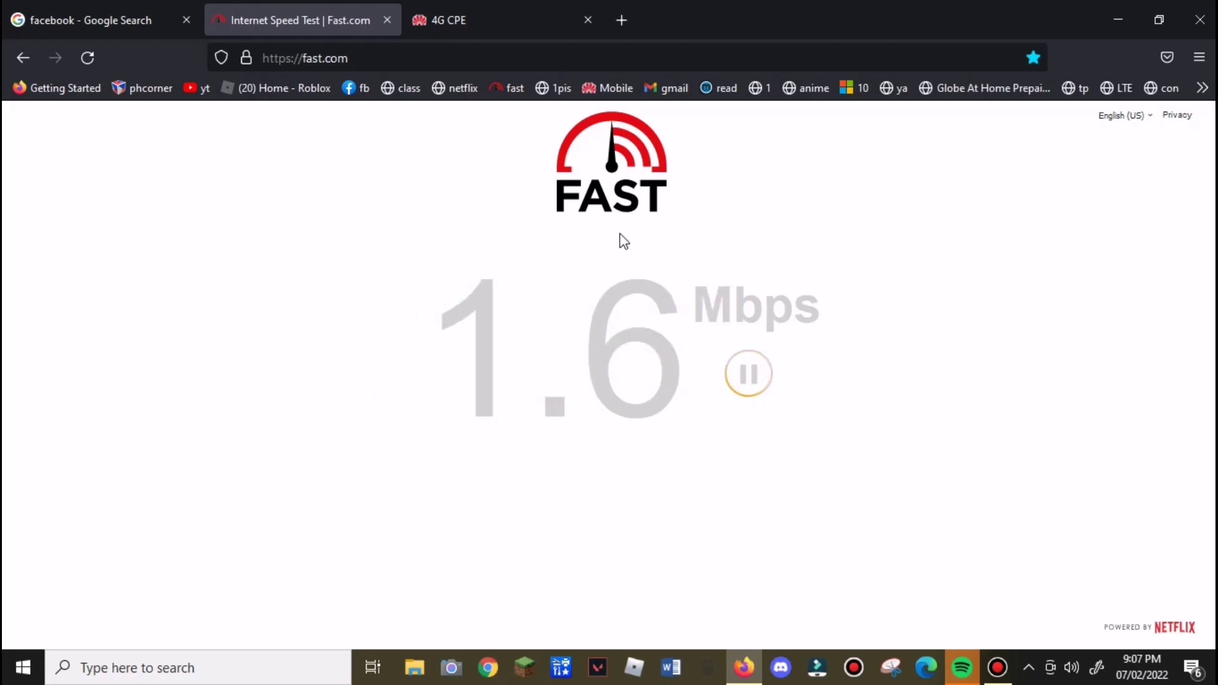
click(515, 19)
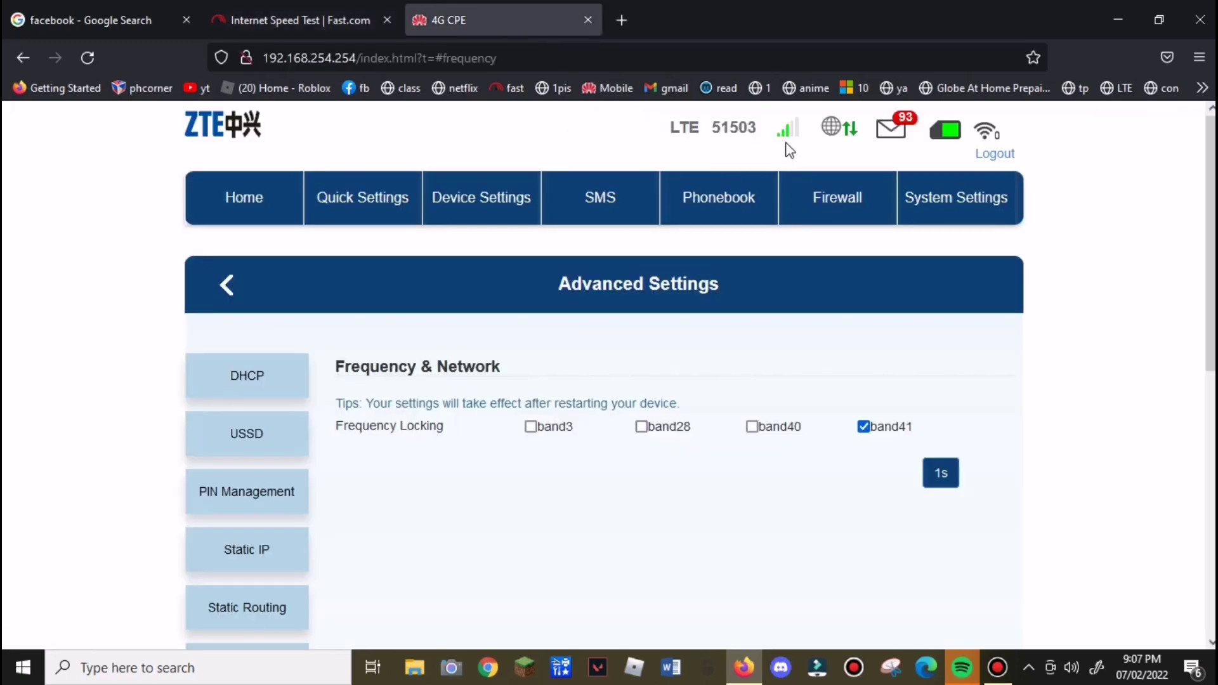
click(318, 20)
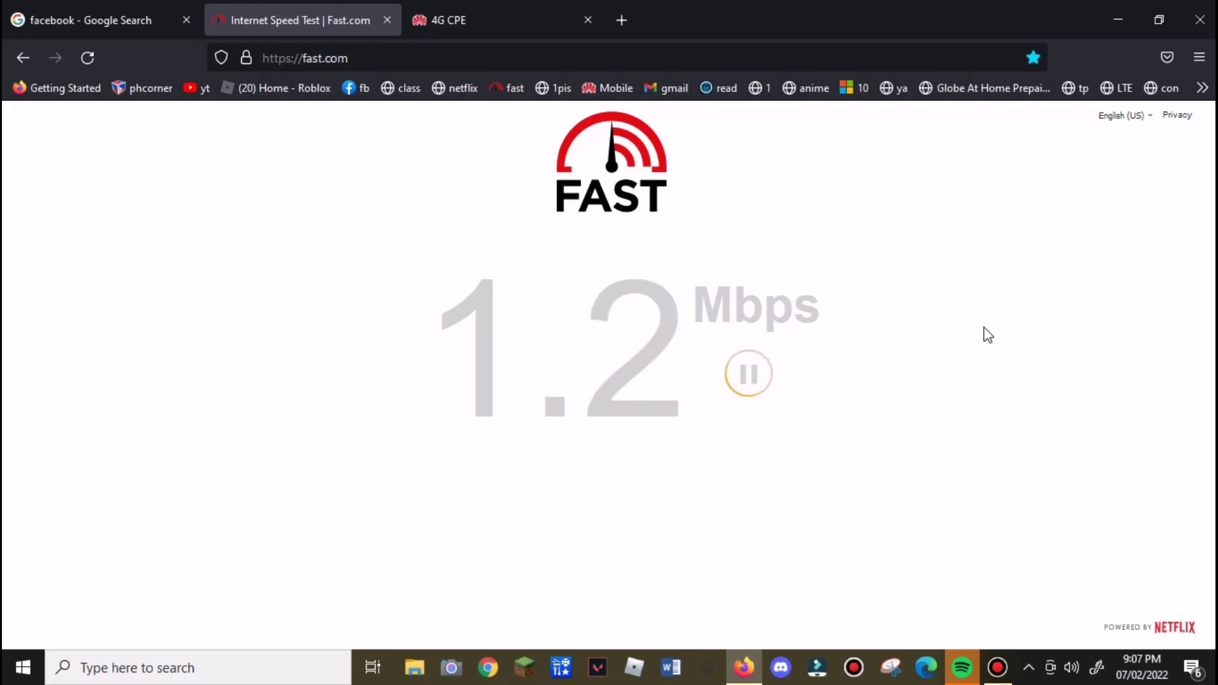
Switch the router's frequency lock from band41 to band40 only and apply it with a network restart
click(523, 29)
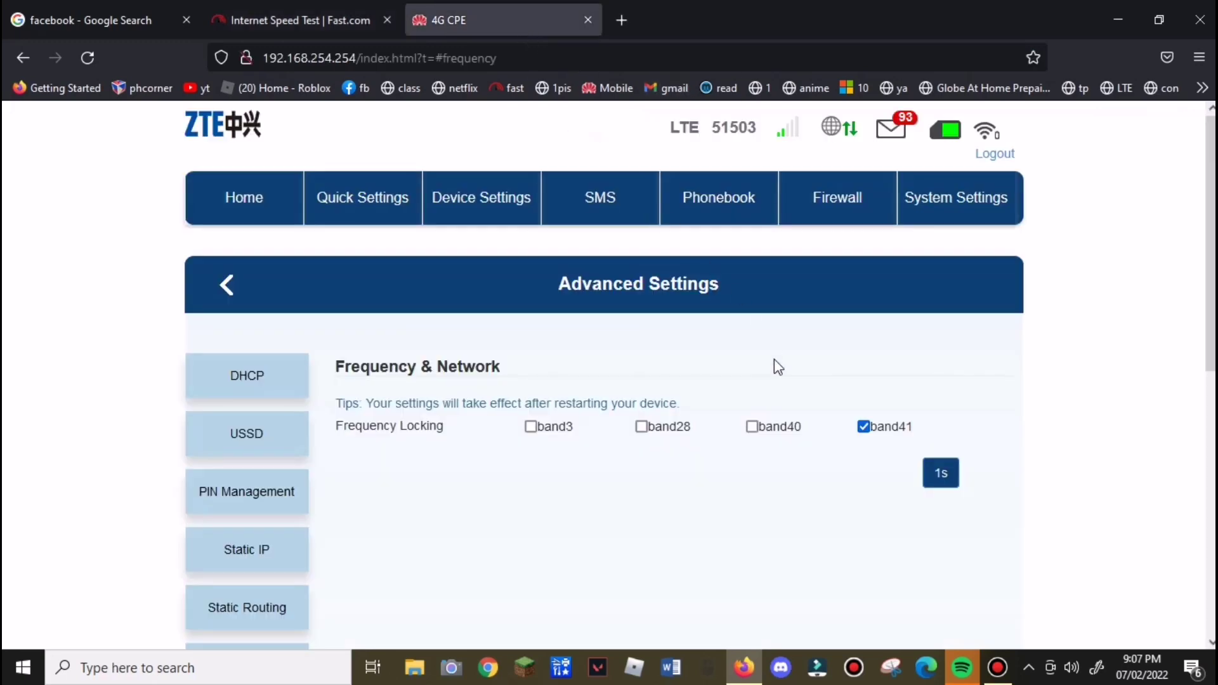
click(752, 426)
click(864, 426)
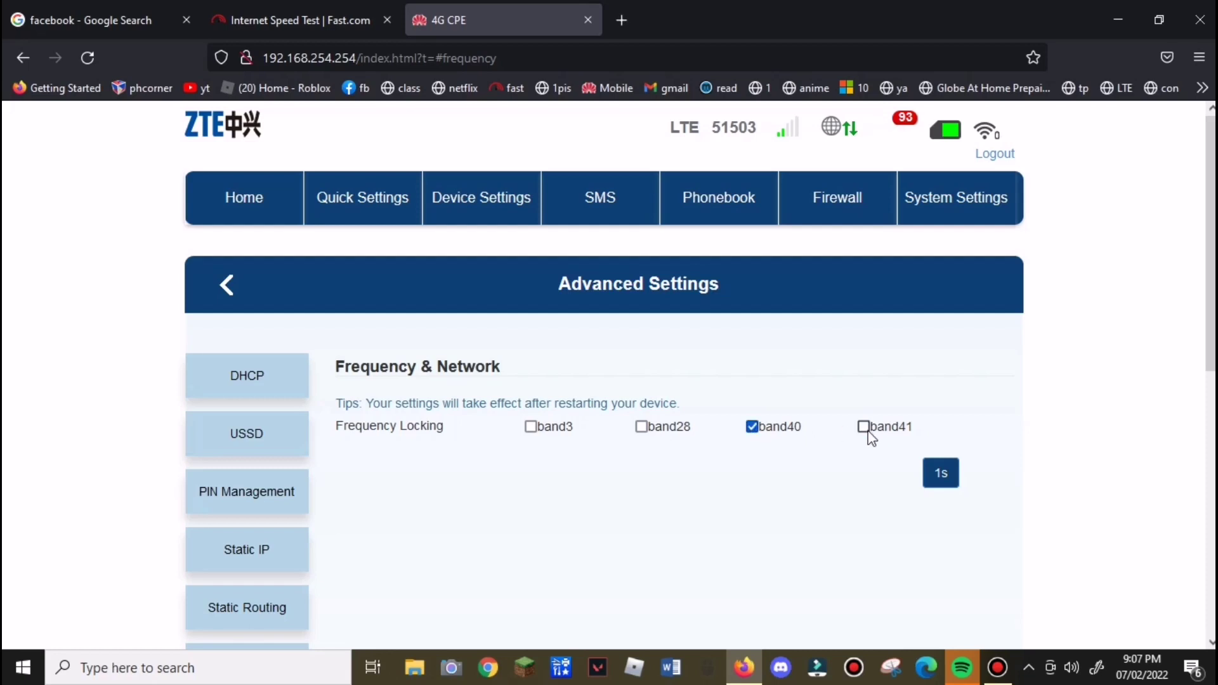
click(943, 484)
click(760, 396)
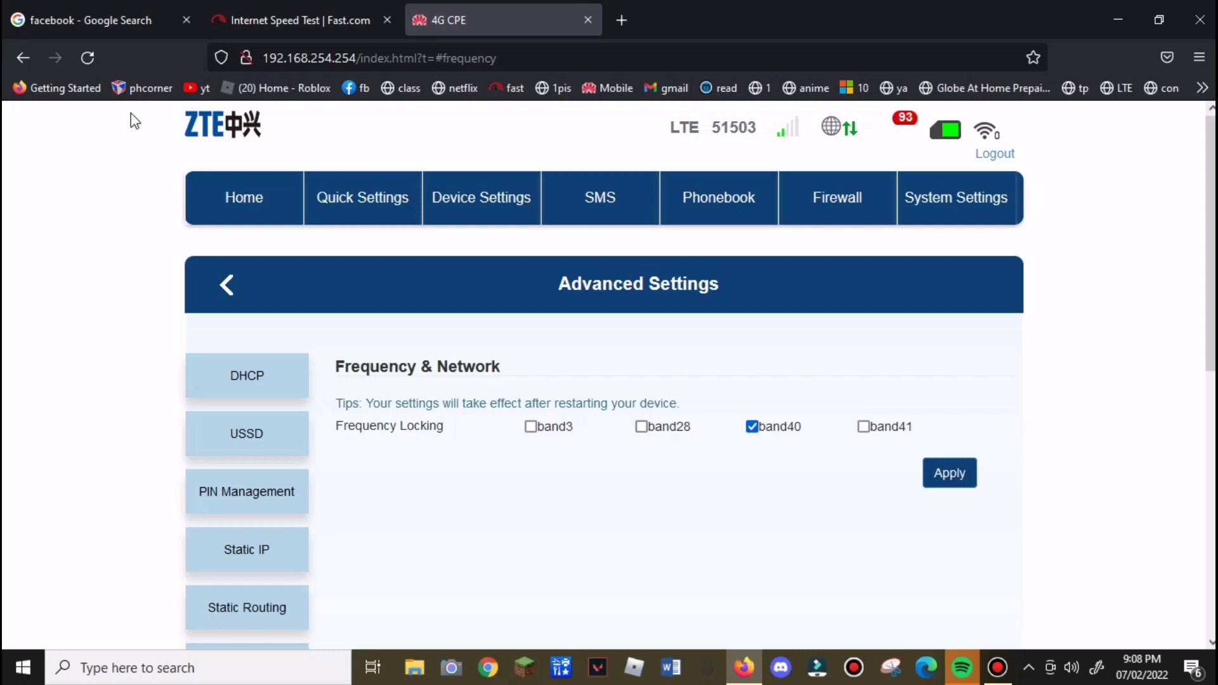
Rerun the Fast.com speed test on band40 and view its result
click(247, 17)
click(748, 373)
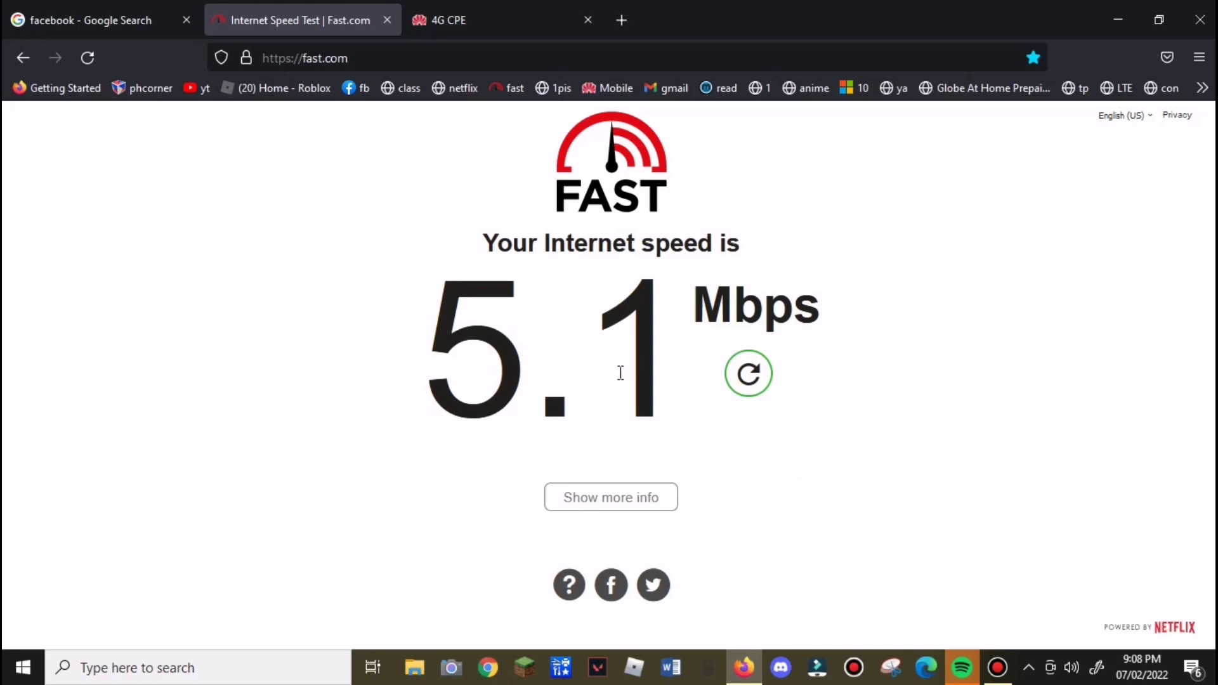
Open the router's Cell Locking settings and highlight the current register cell ID
click(505, 24)
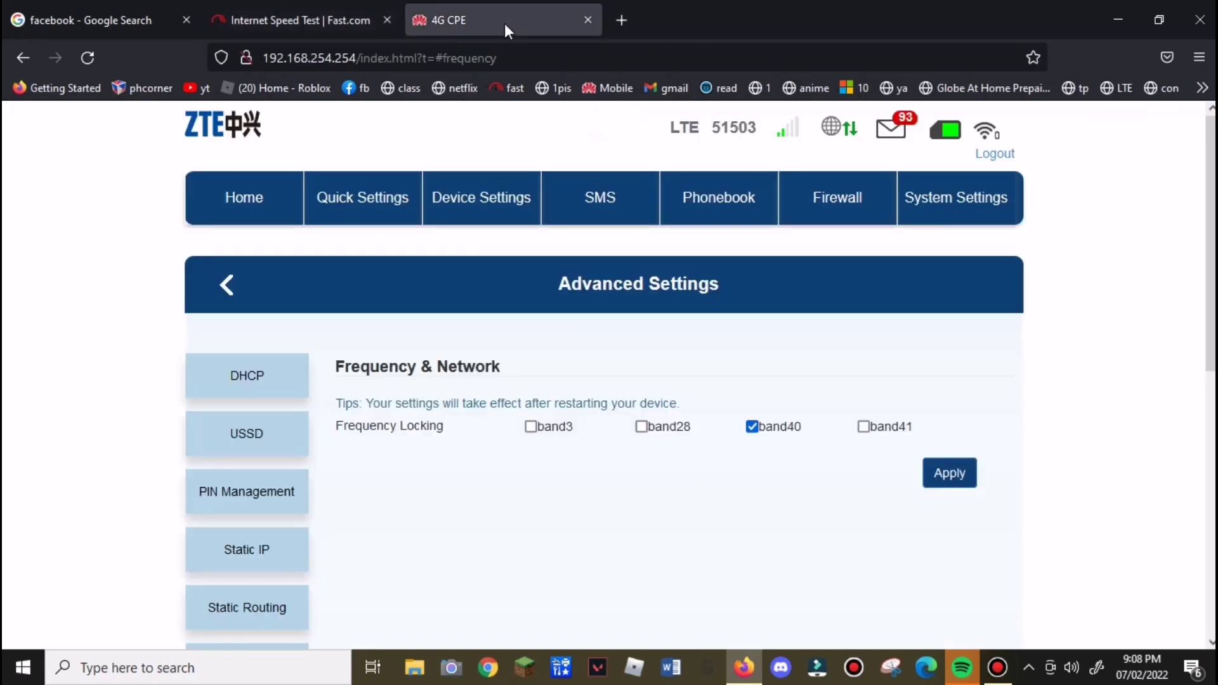
scroll(699, 374, down, 5)
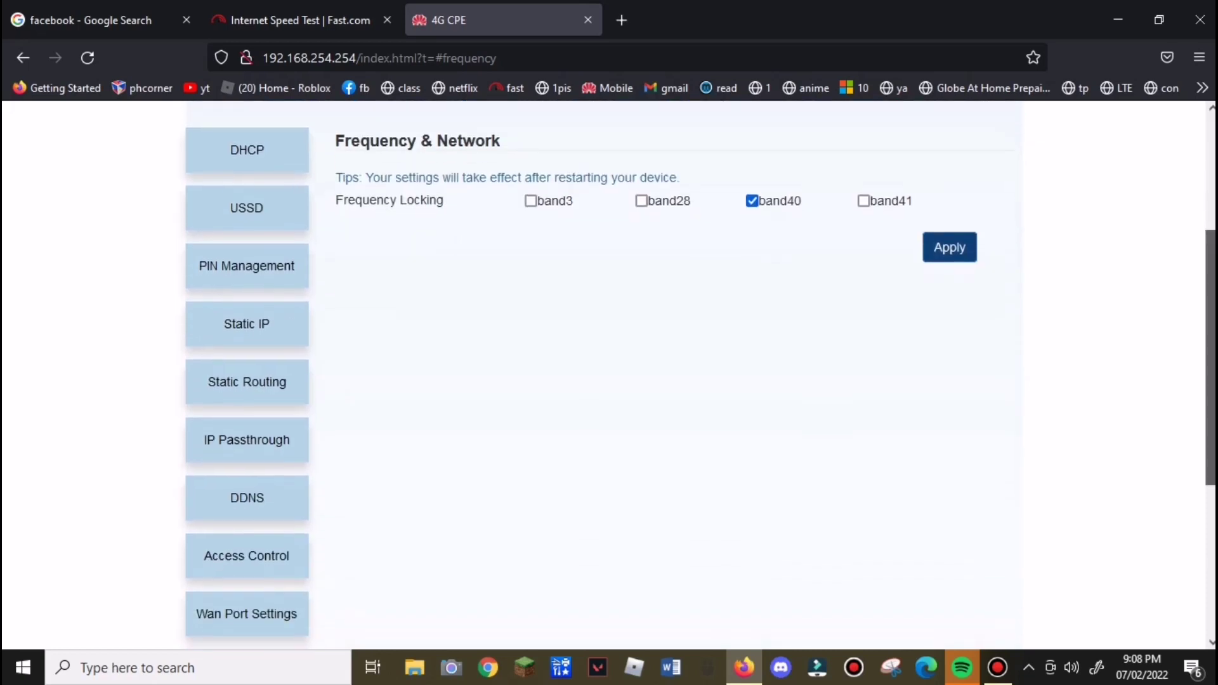
scroll(698, 374, down, 3)
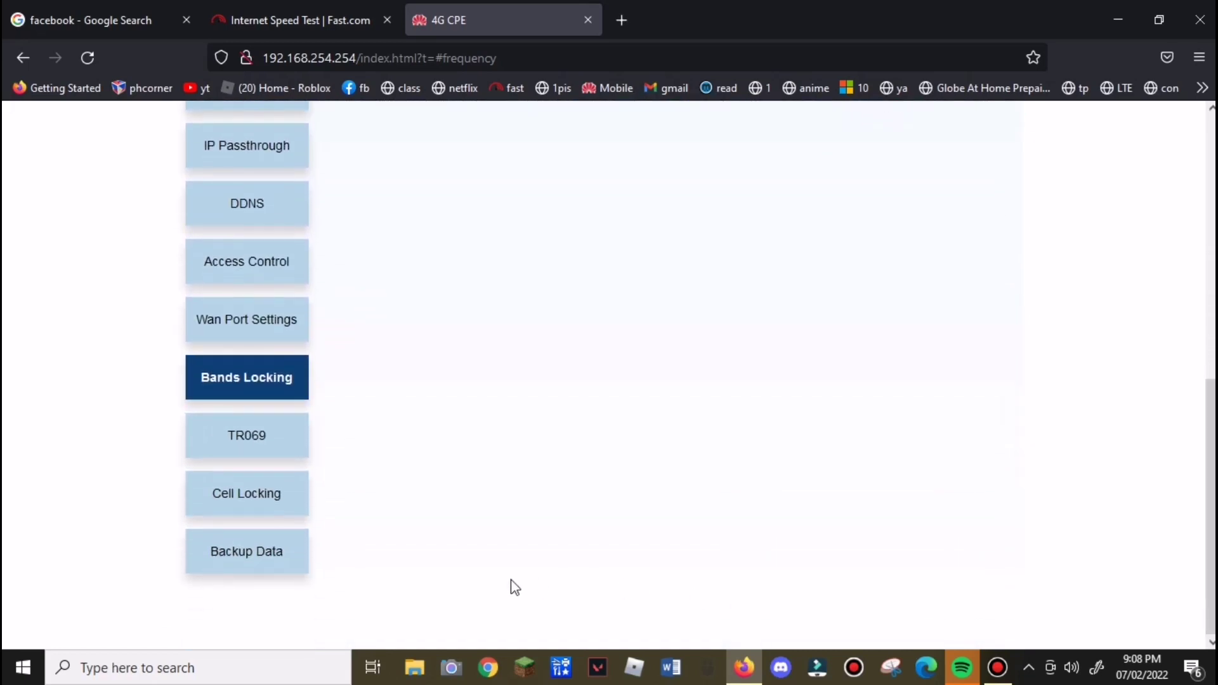
click(227, 506)
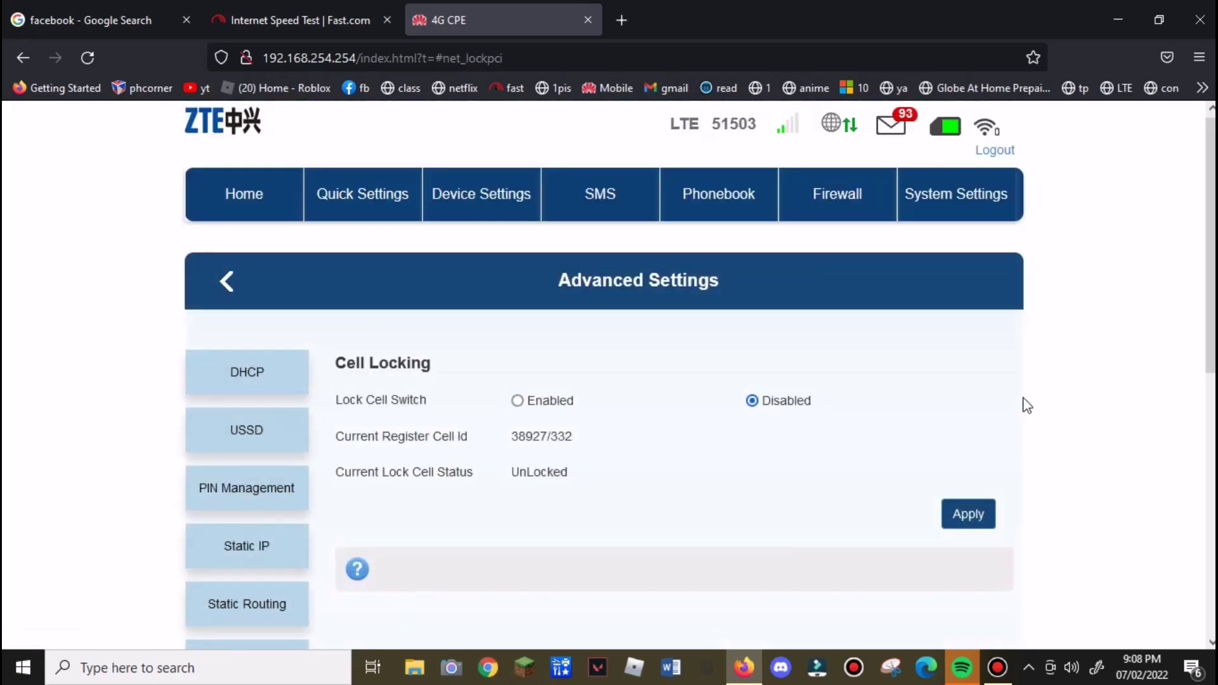
scroll(811, 377, down, 2)
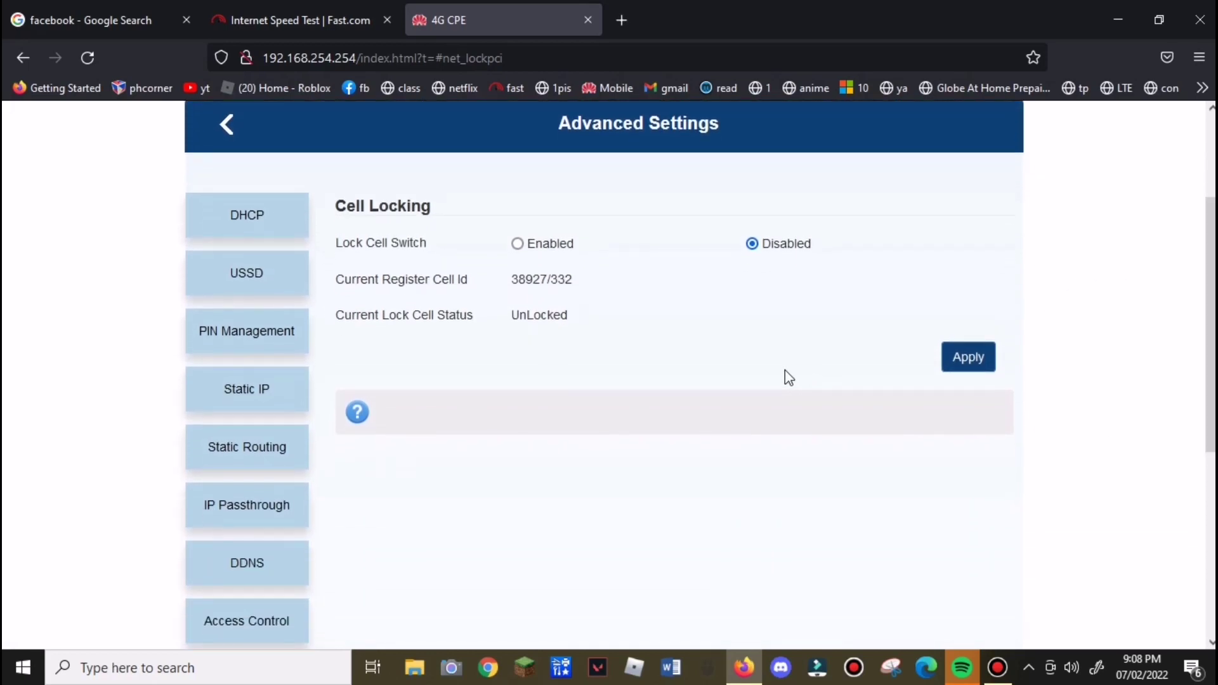
triple_click(559, 289)
click(555, 287)
double_click(522, 284)
drag(522, 284, 579, 283)
click(587, 287)
triple_click(560, 286)
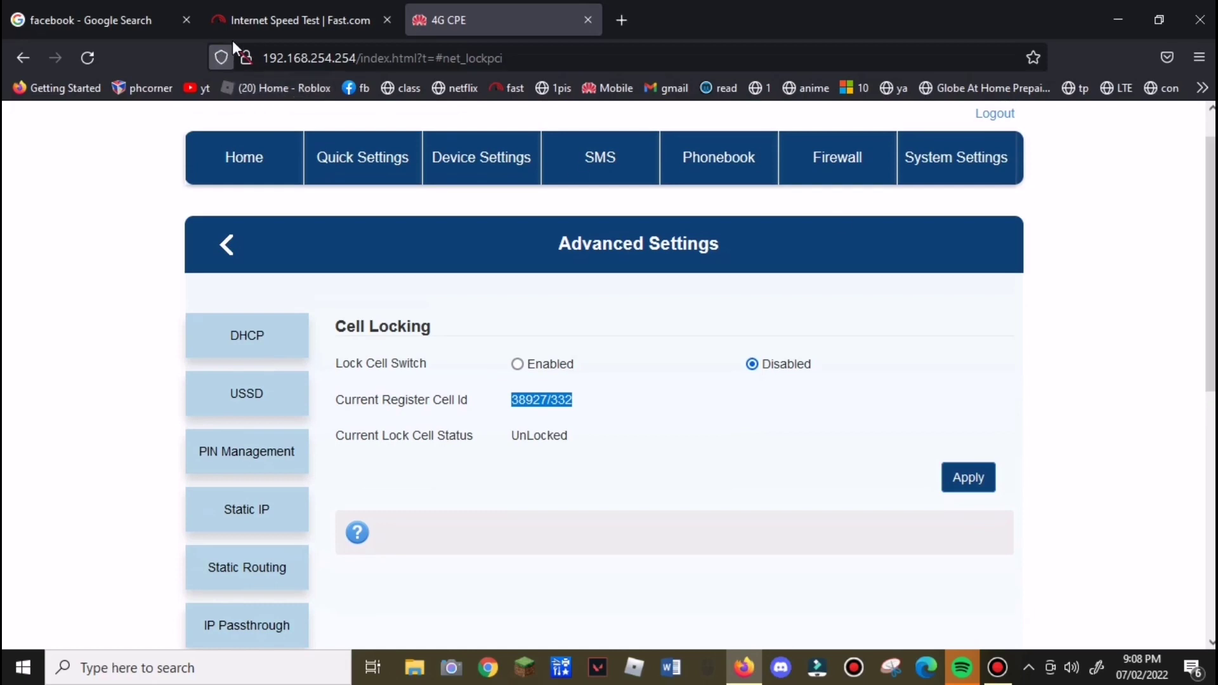
Repeat the Fast.com speed test on band40 with cell locking still disabled
click(236, 20)
click(749, 375)
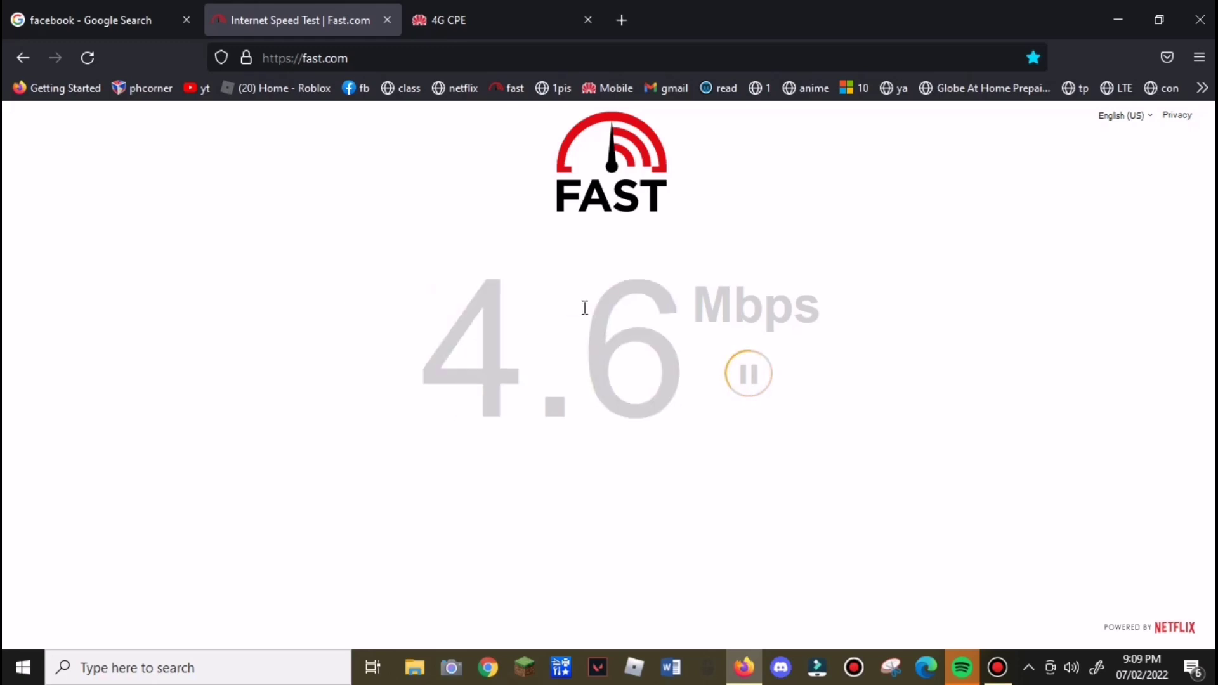
Return to the router's Bands Locking settings, lock the frequency to band28 only and apply it with a network restart
click(511, 31)
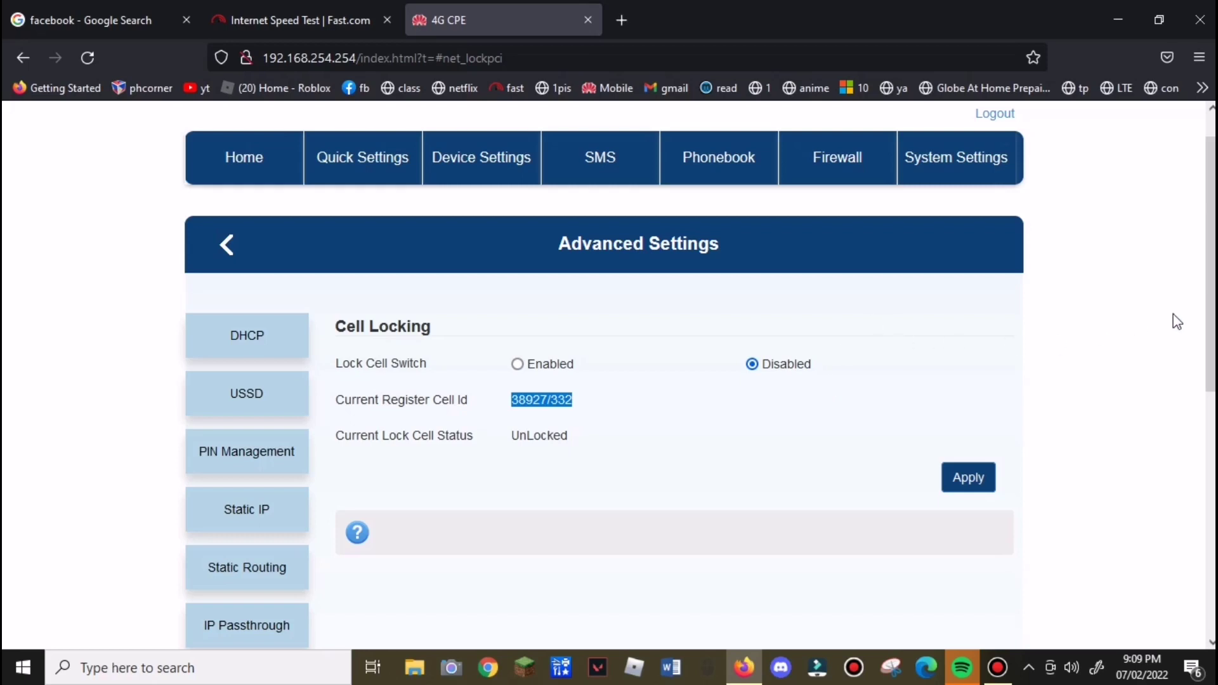
drag(1214, 328, 1213, 554)
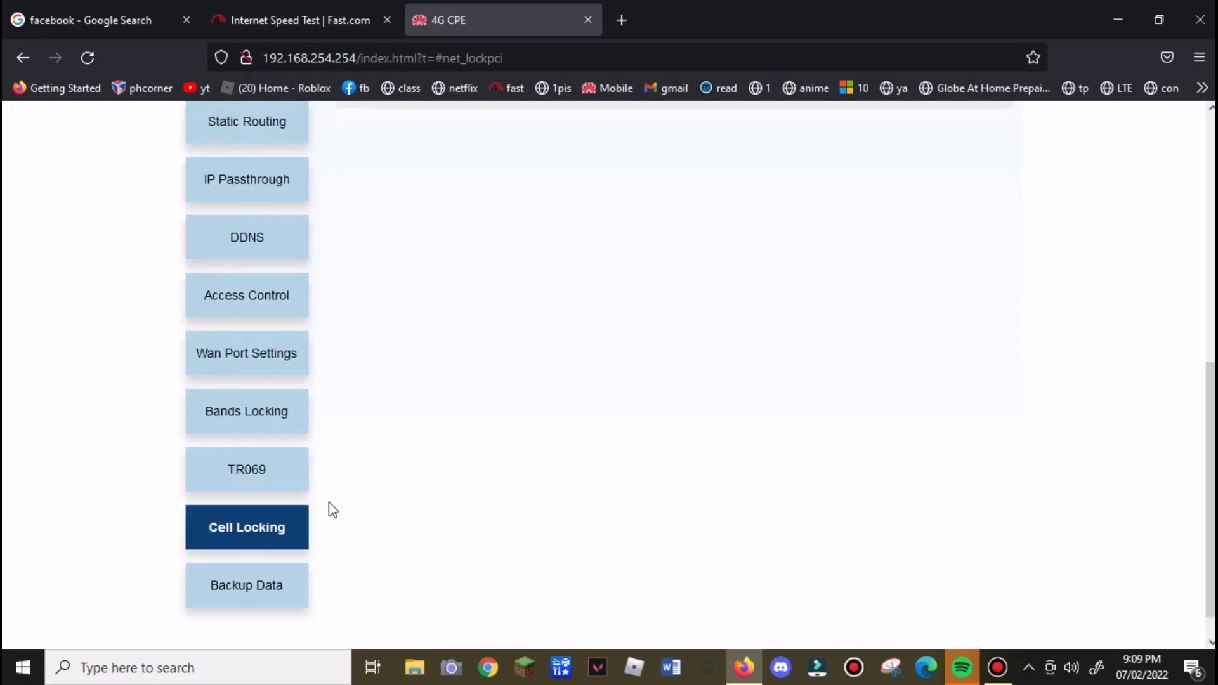
click(244, 416)
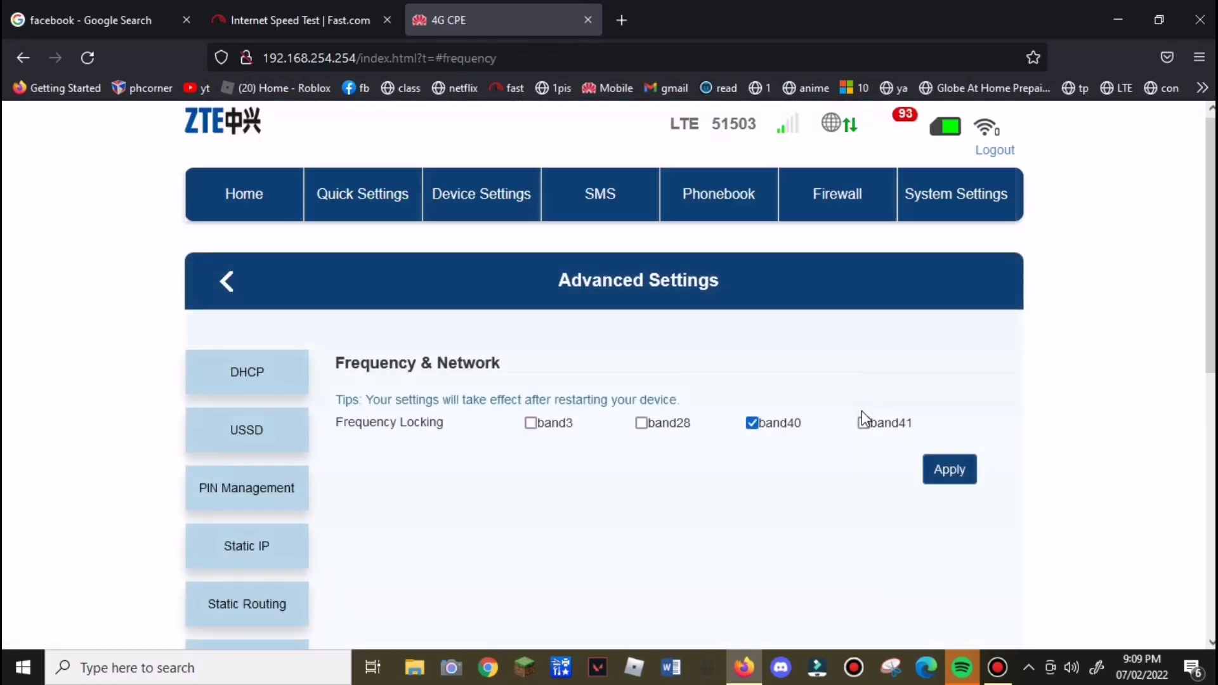
click(863, 423)
click(865, 425)
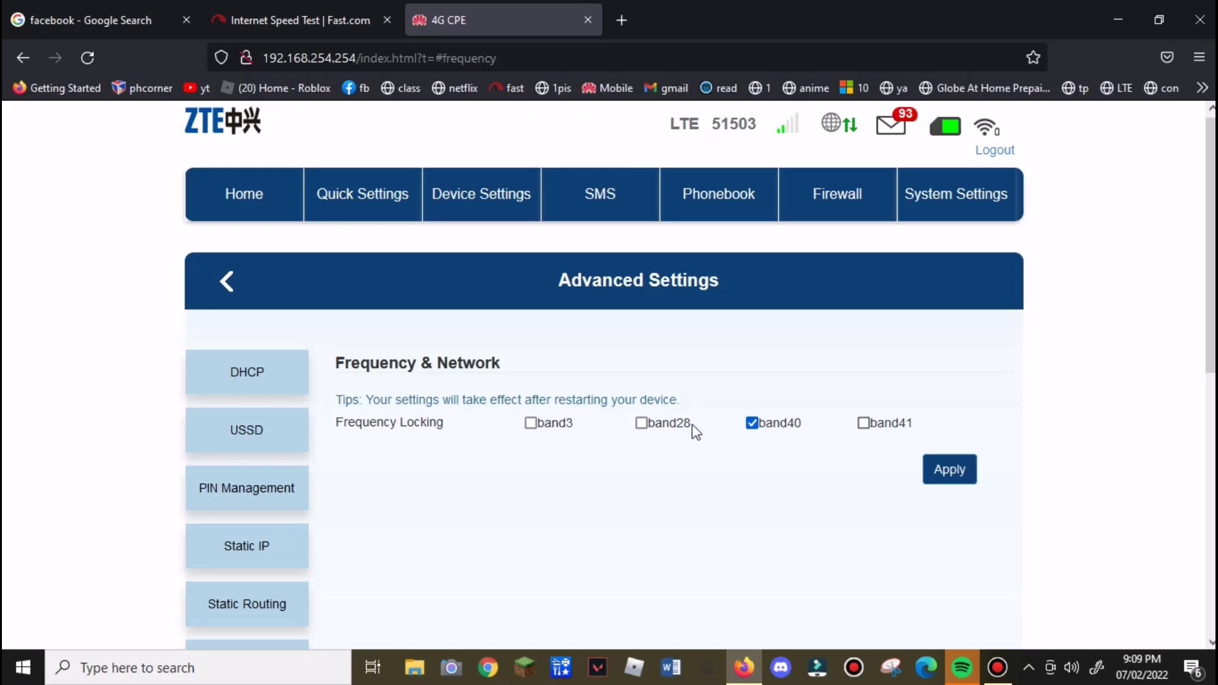
click(645, 424)
click(752, 424)
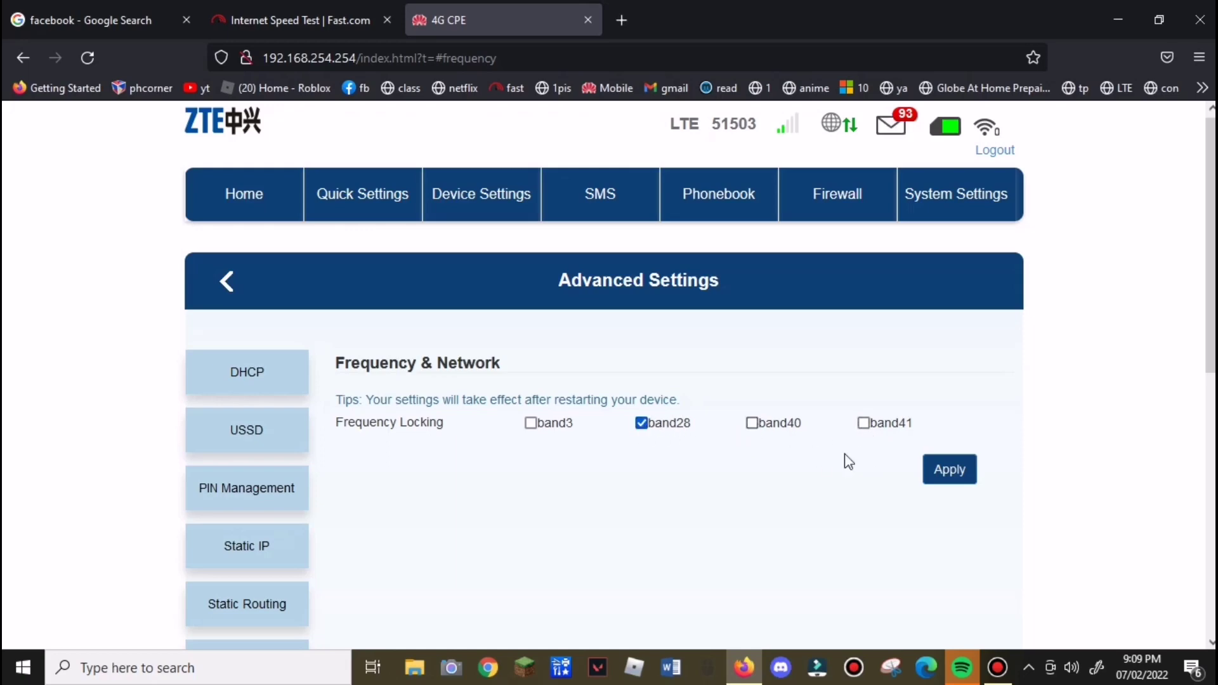
click(946, 484)
click(757, 379)
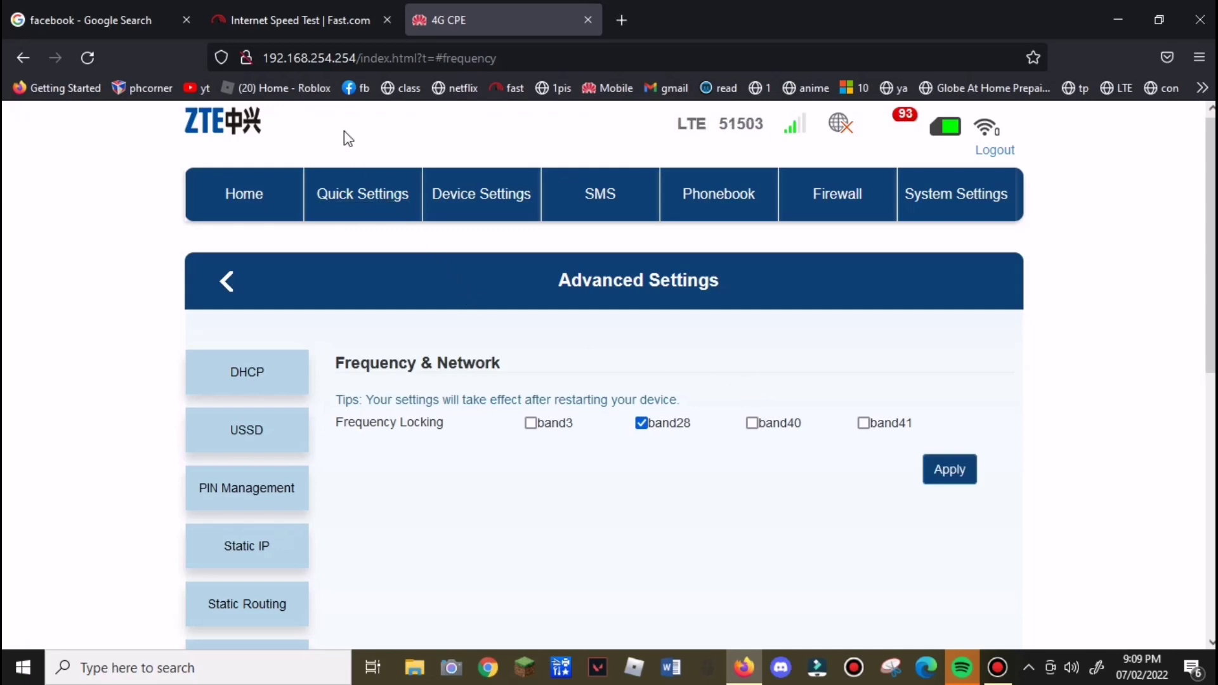
Rerun the Fast.com speed test on band28
click(299, 24)
click(754, 387)
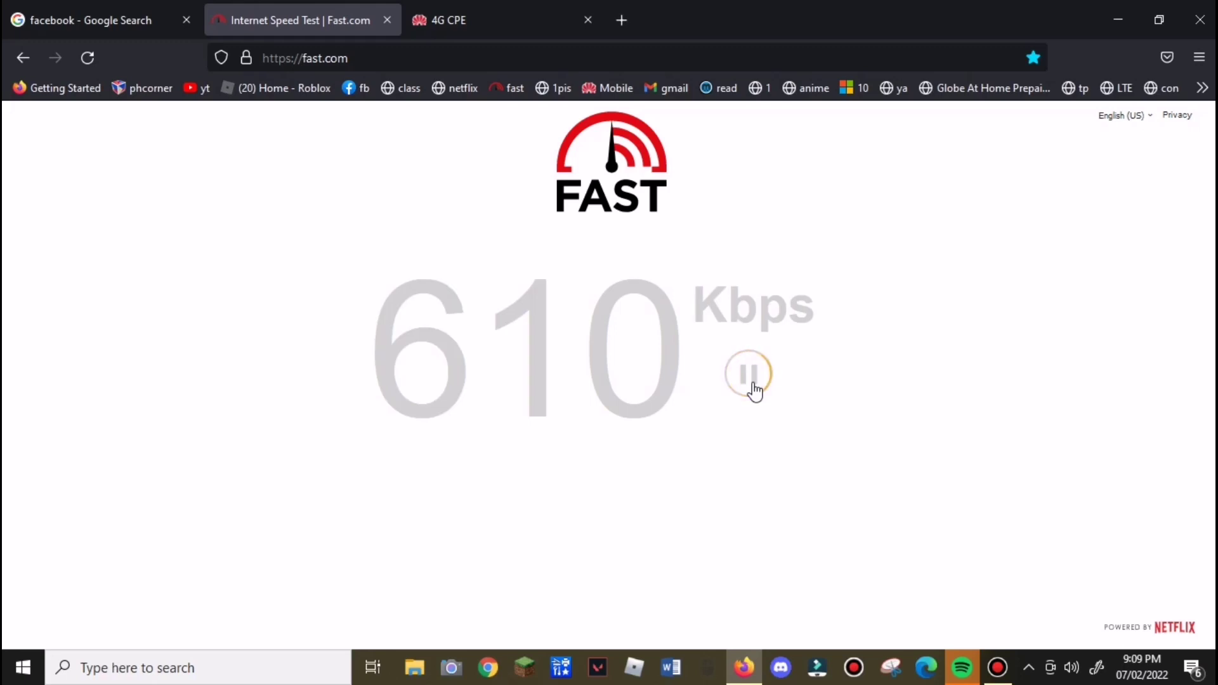
Switch the router's frequency lock from band28 back to band40 only and apply it with a network restart
click(517, 21)
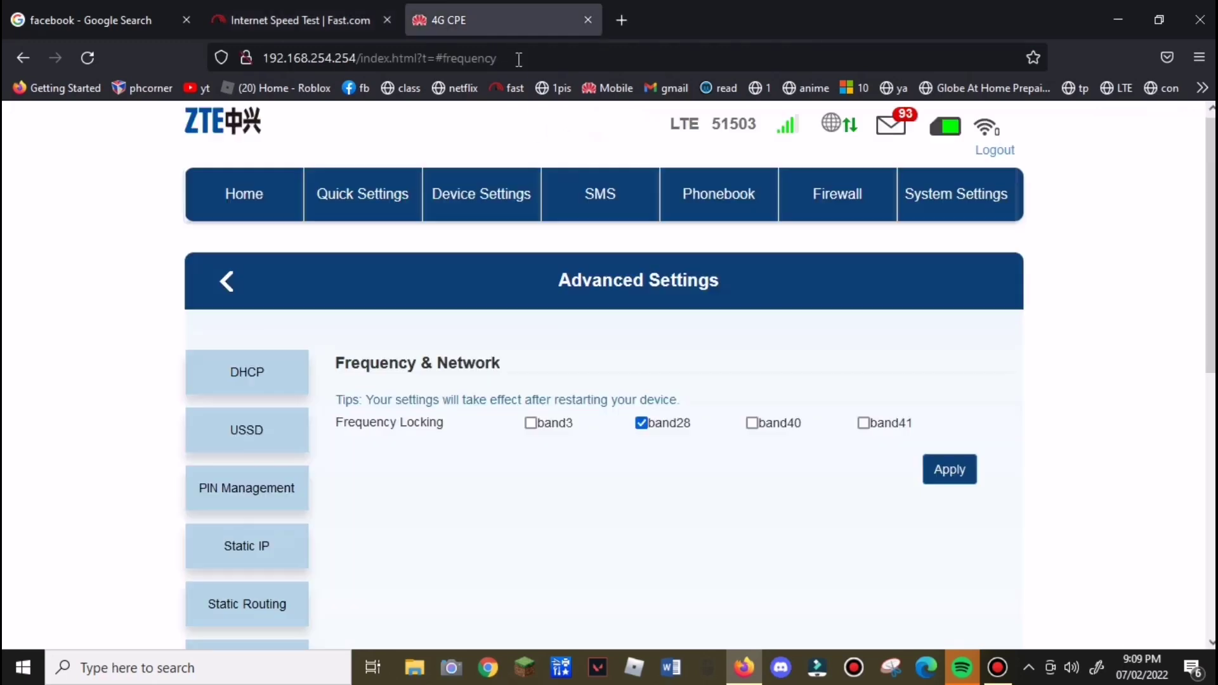
click(642, 424)
click(752, 423)
click(950, 473)
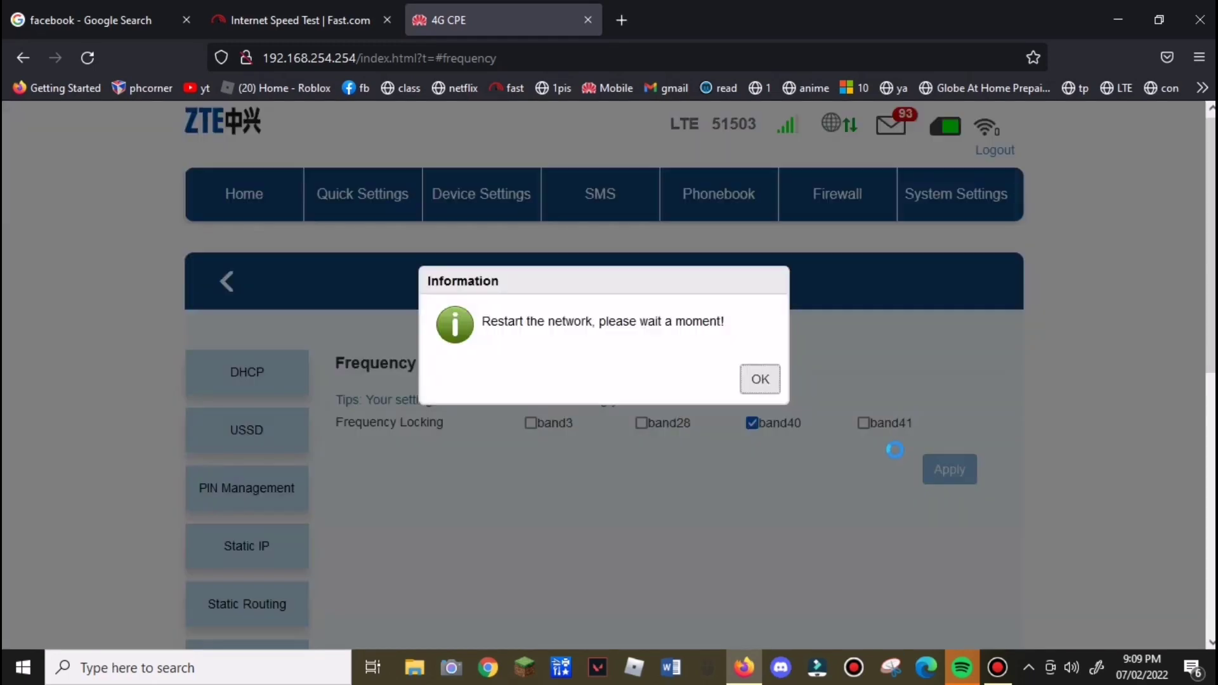
click(757, 380)
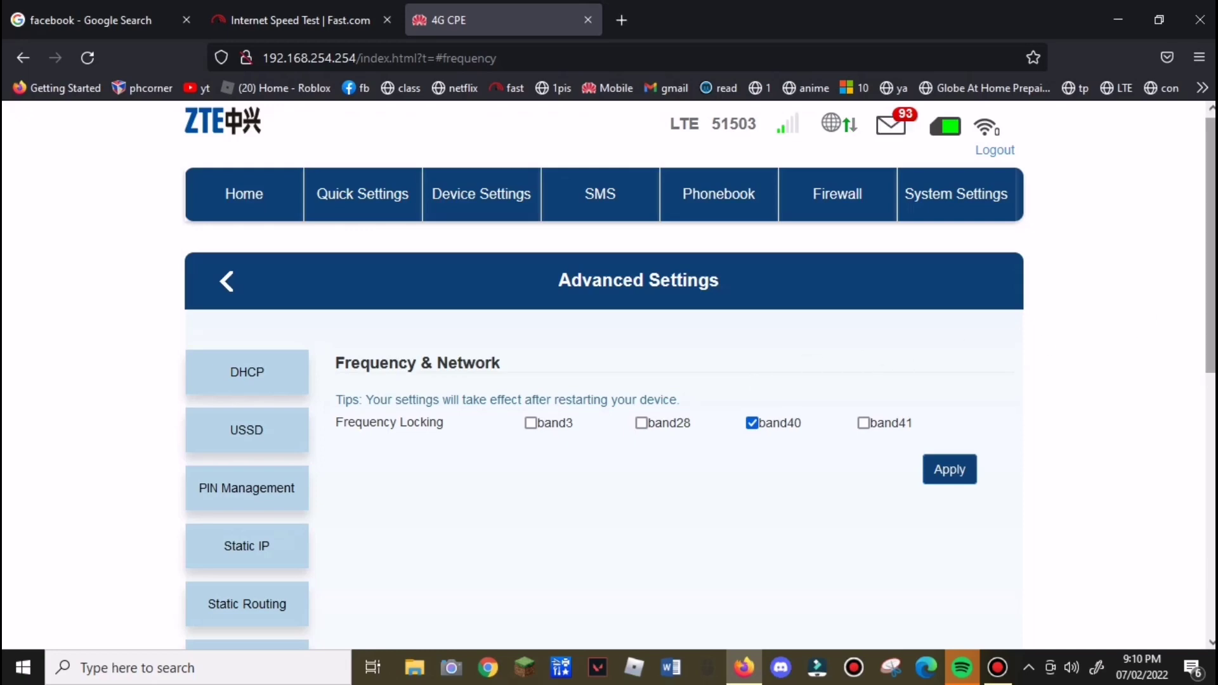
Rerun the Fast.com speed test on the reapplied band40 lock
scroll(1084, 341, down, 6)
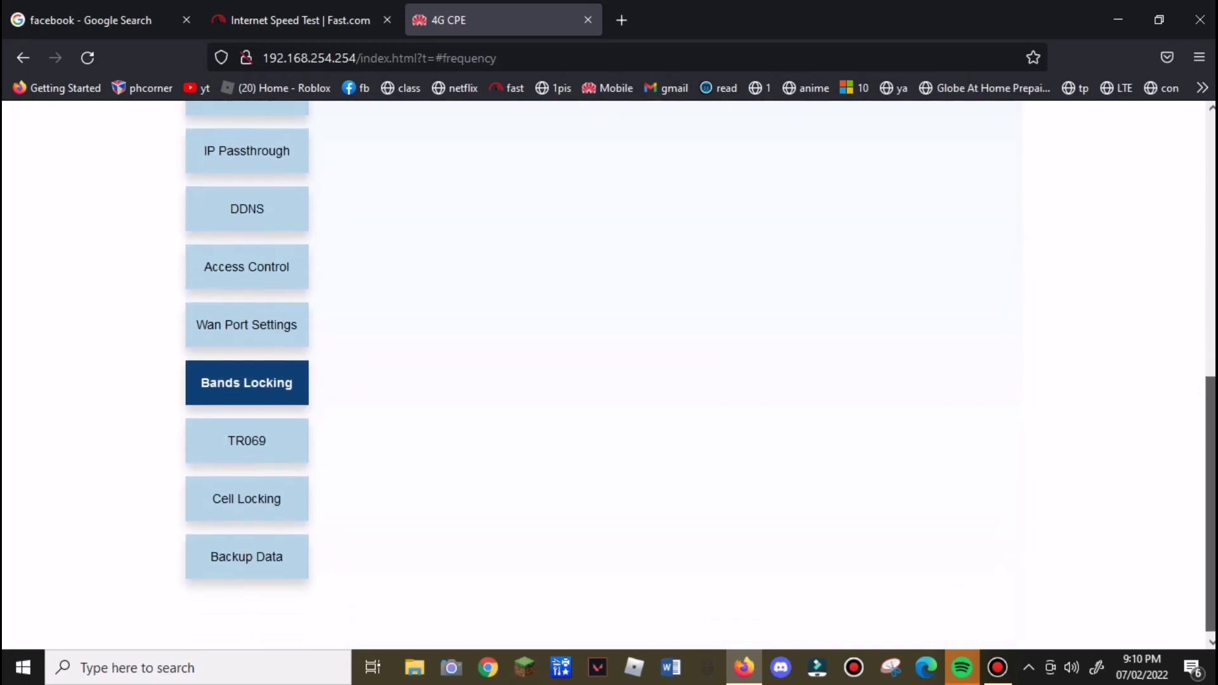
scroll(155, 135, up, 6)
scroll(154, 136, down, 2)
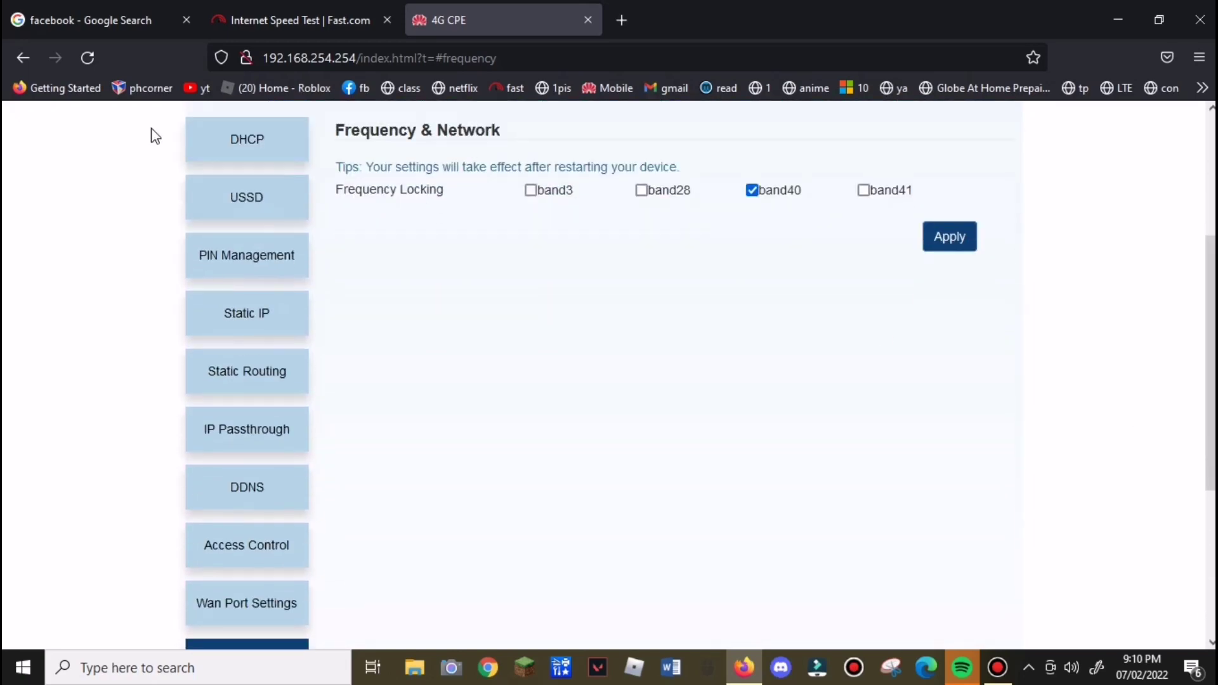
click(263, 23)
click(750, 373)
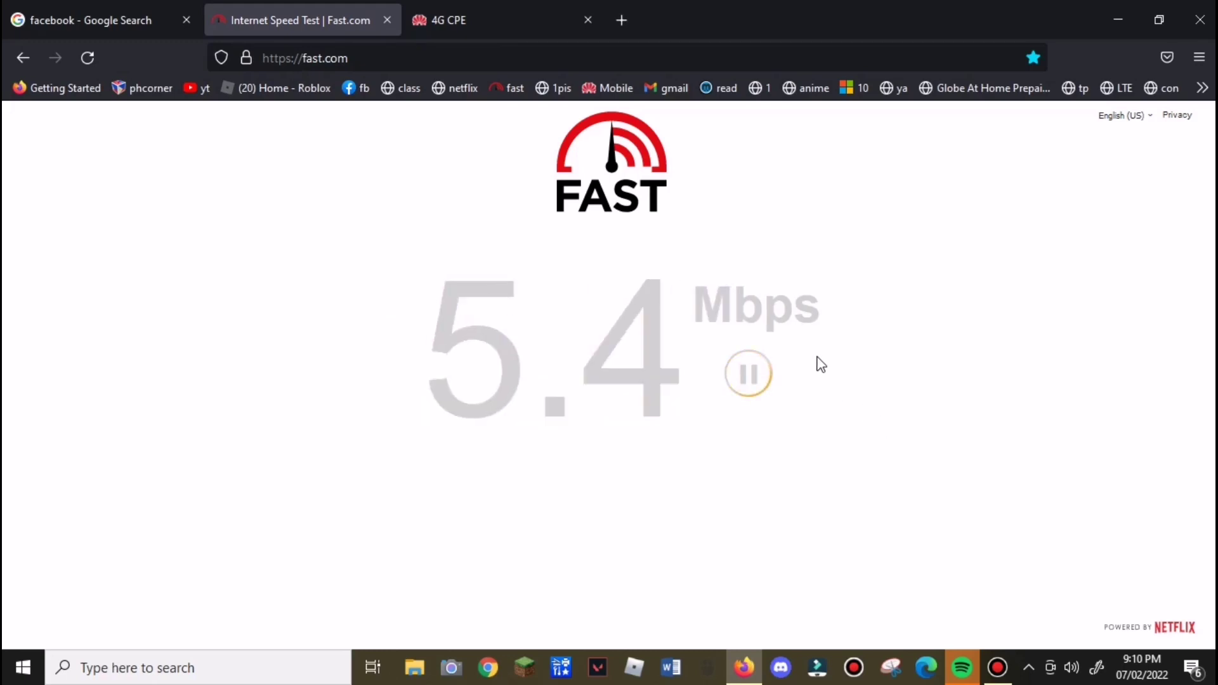
Return to the router's advanced settings, open Cell Locking and enable the lock cell switch
click(506, 24)
scroll(1213, 255, down, 5)
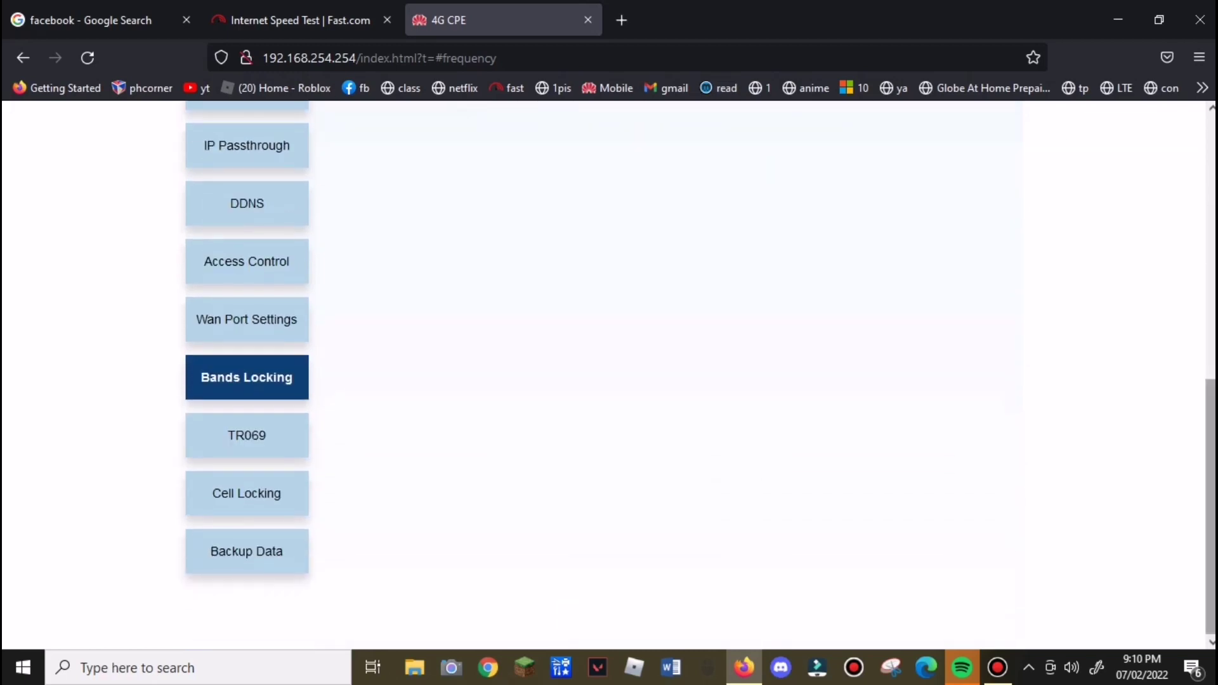
scroll(1199, 254, up, 5)
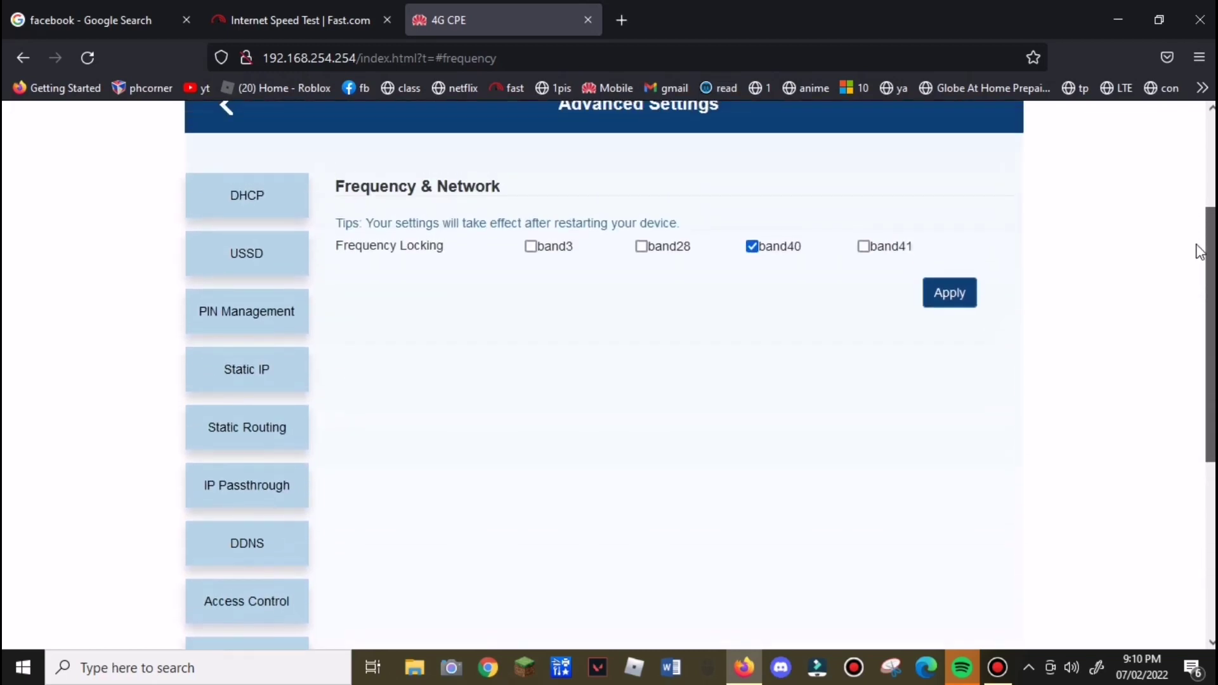
scroll(1199, 252, down, 1)
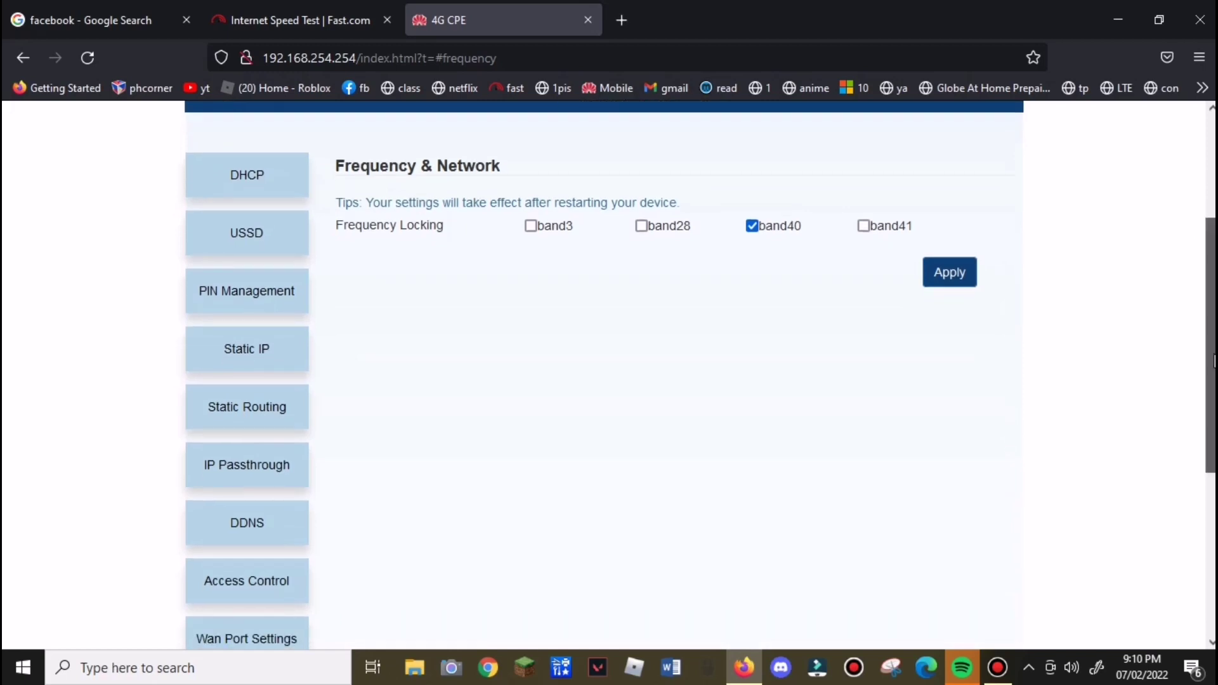
scroll(1214, 361, down, 5)
click(233, 495)
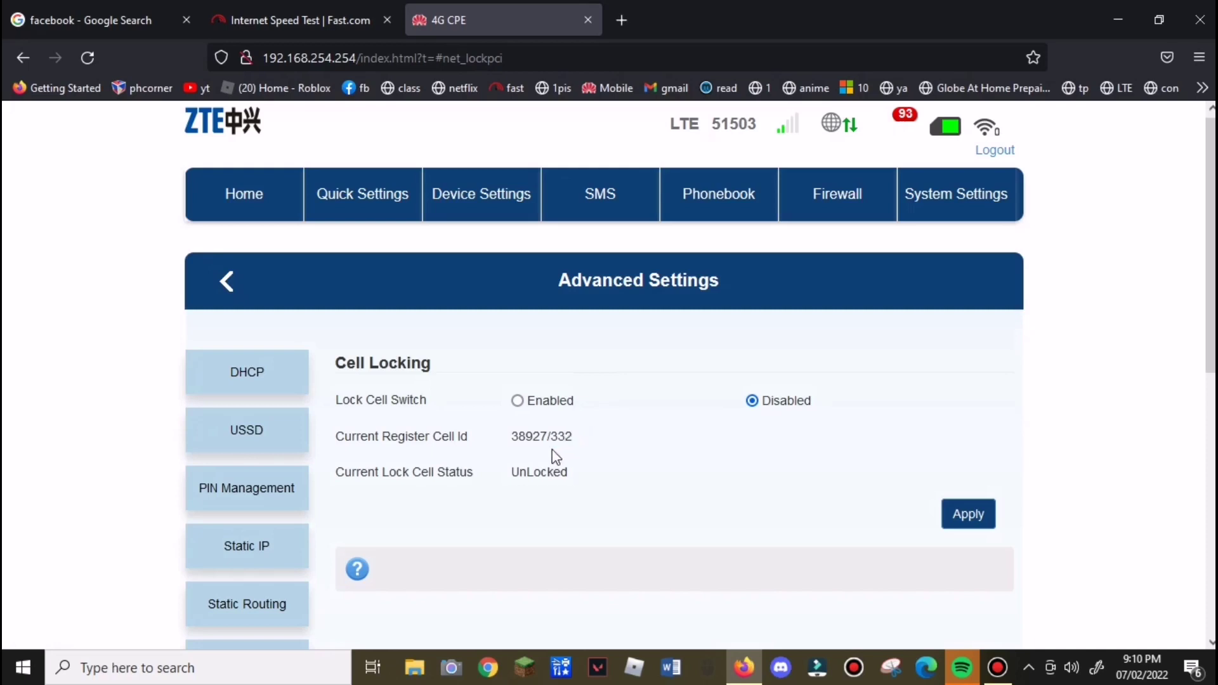
drag(573, 438, 511, 444)
click(517, 401)
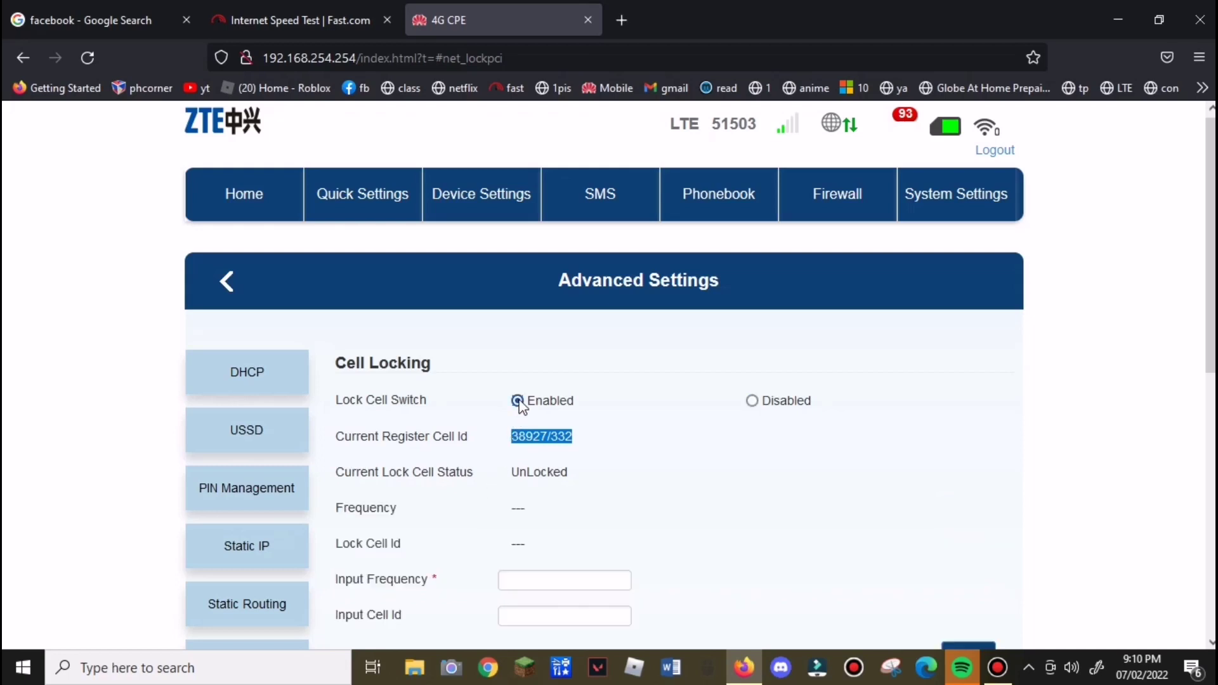
Enter 39323 as the lock frequency and 332 as the cell ID, checking against the current register cell ID
scroll(533, 420, down, 2)
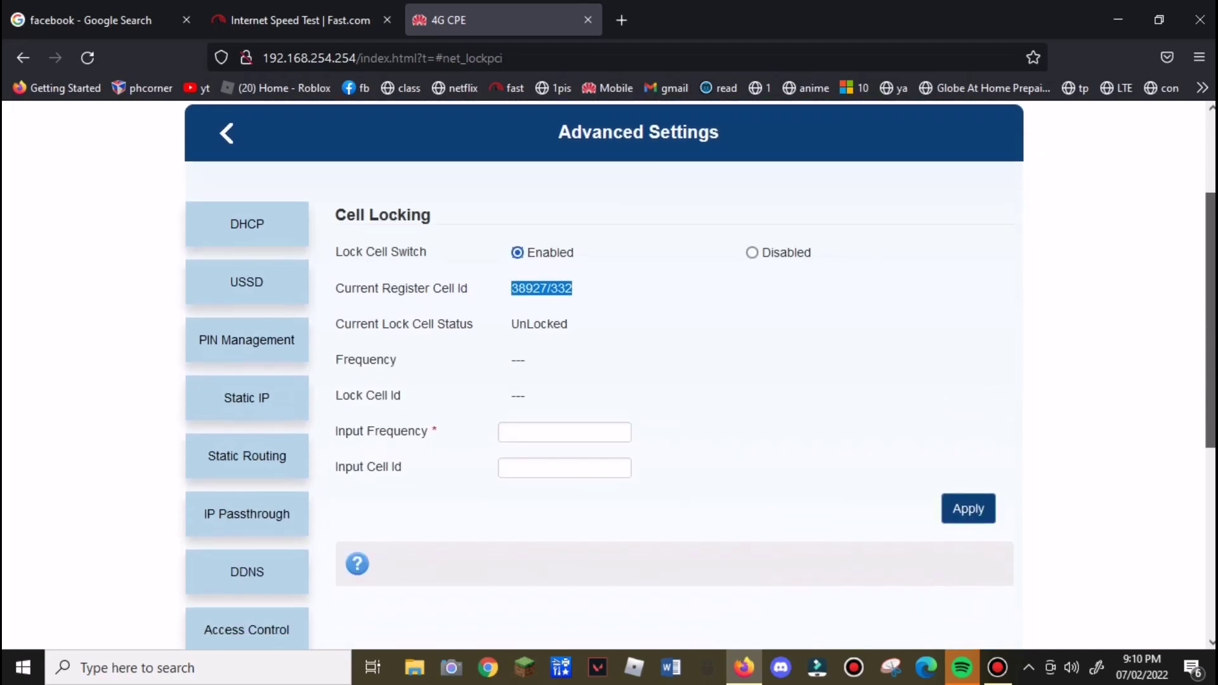
scroll(782, 347, down, 1)
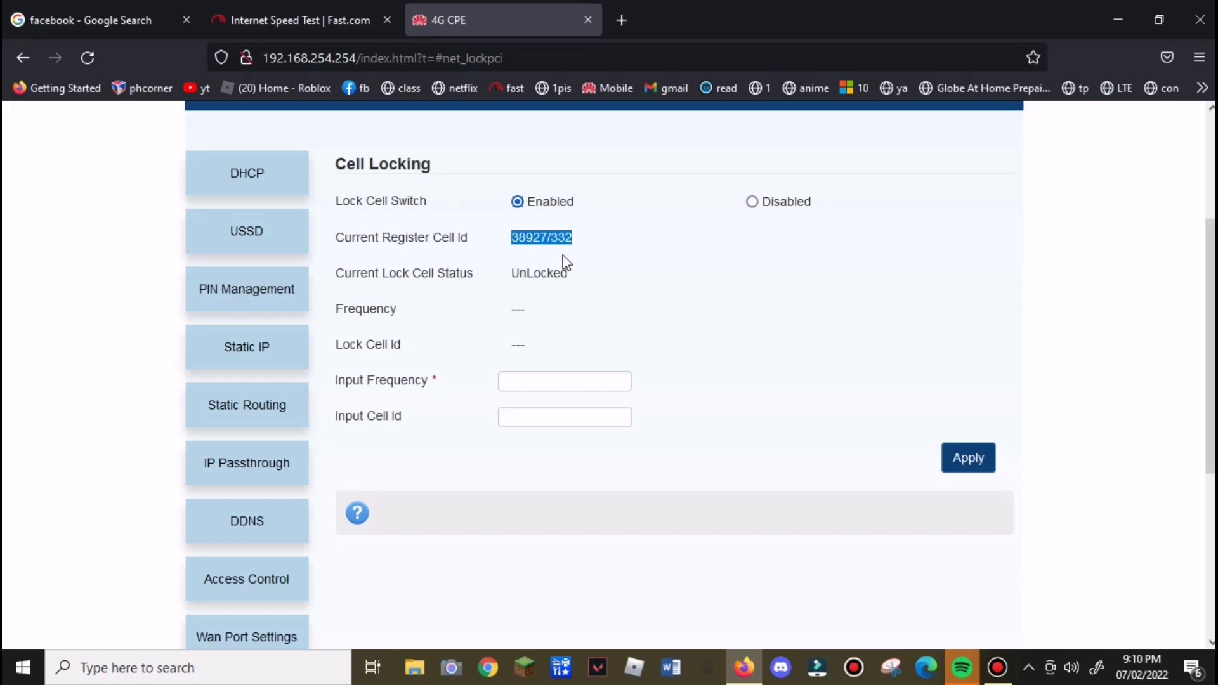
click(535, 381)
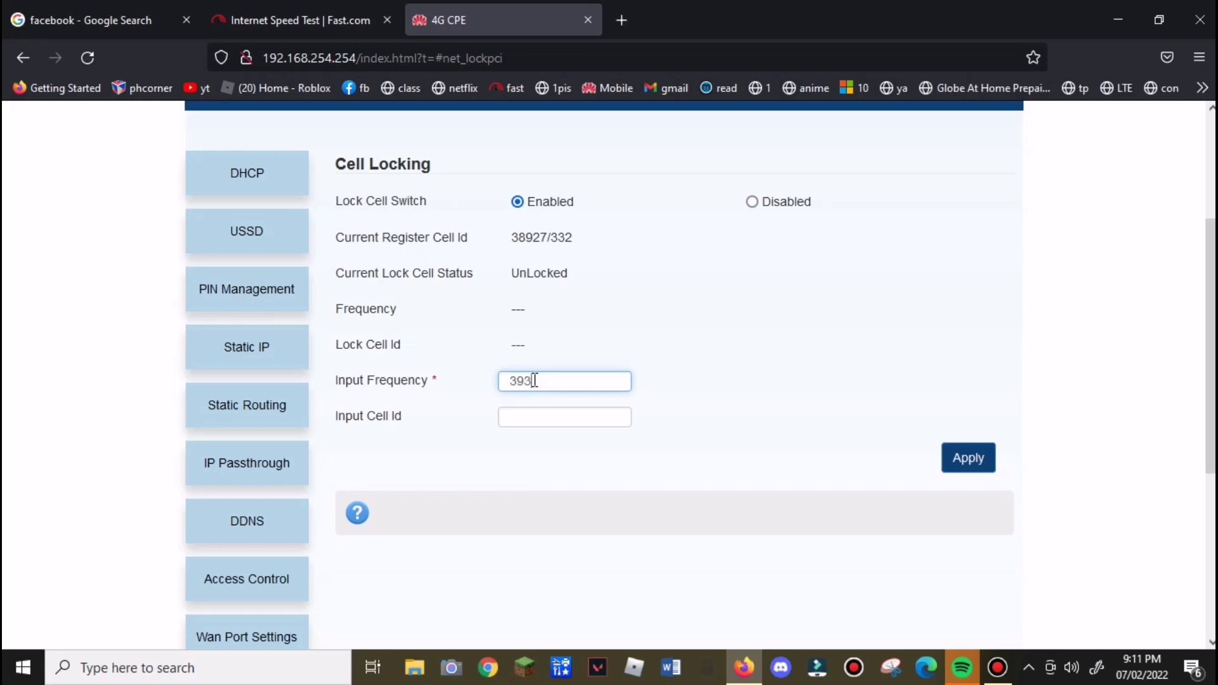
click(539, 422)
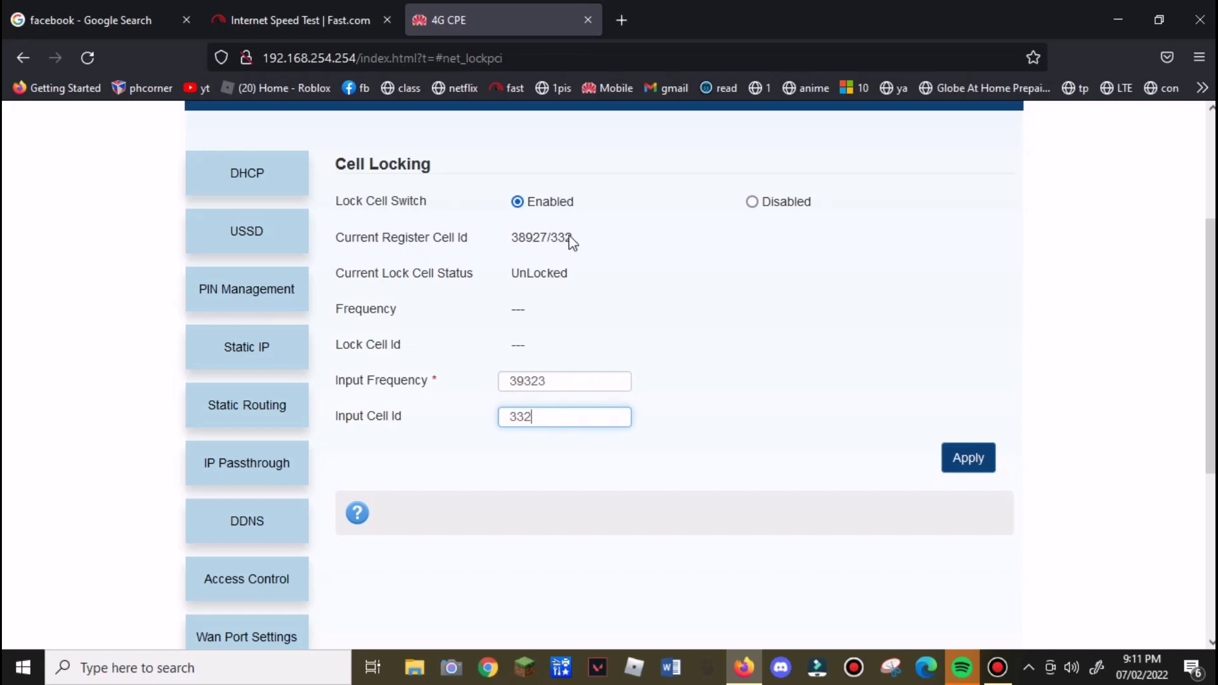
drag(565, 241, 514, 246)
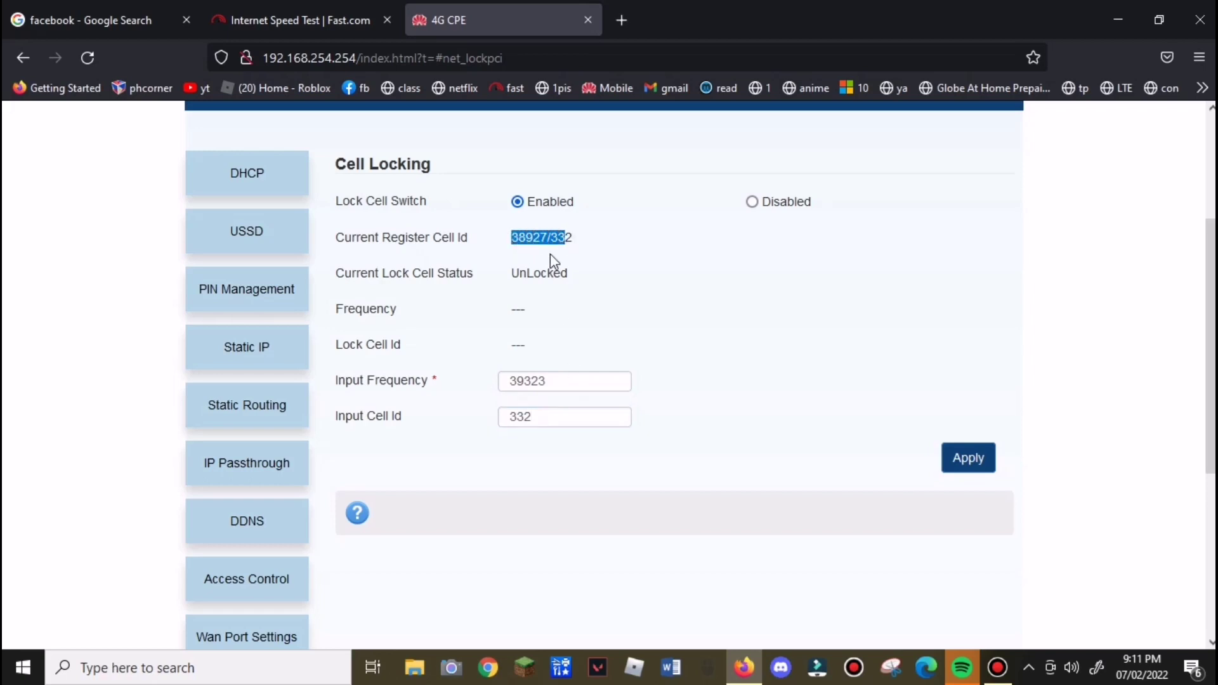
click(590, 255)
Apply the cell lock settings and agree to restart the device
click(974, 469)
drag(470, 242, 346, 240)
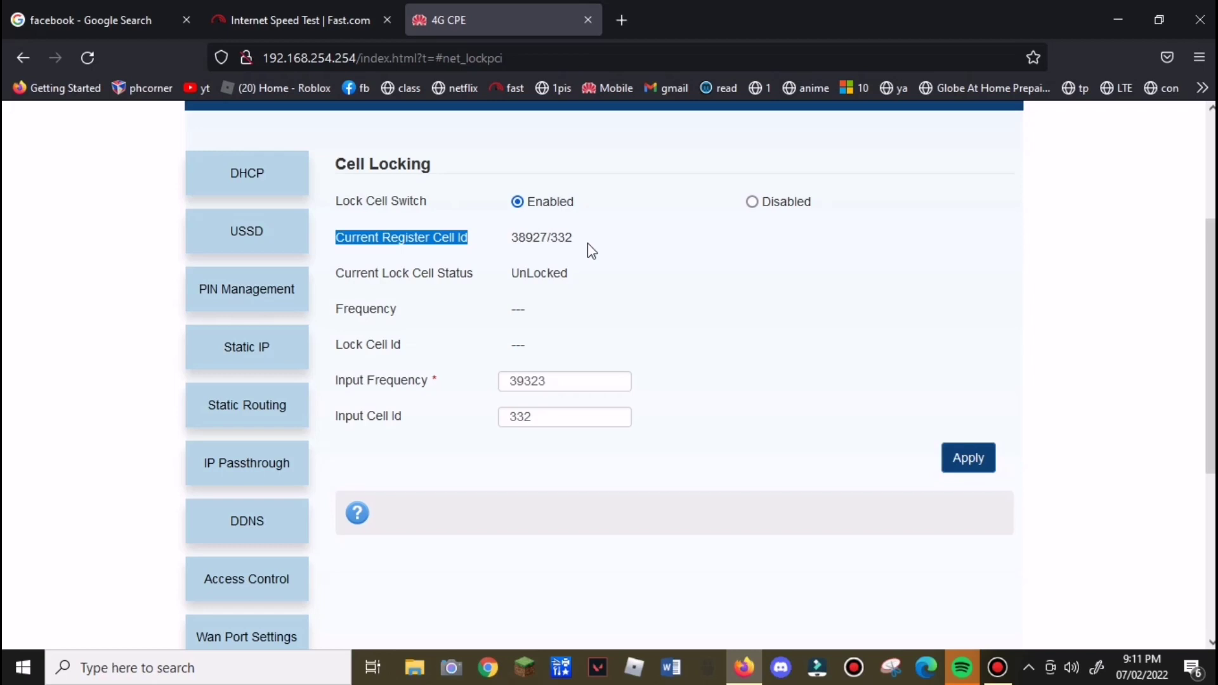
click(967, 455)
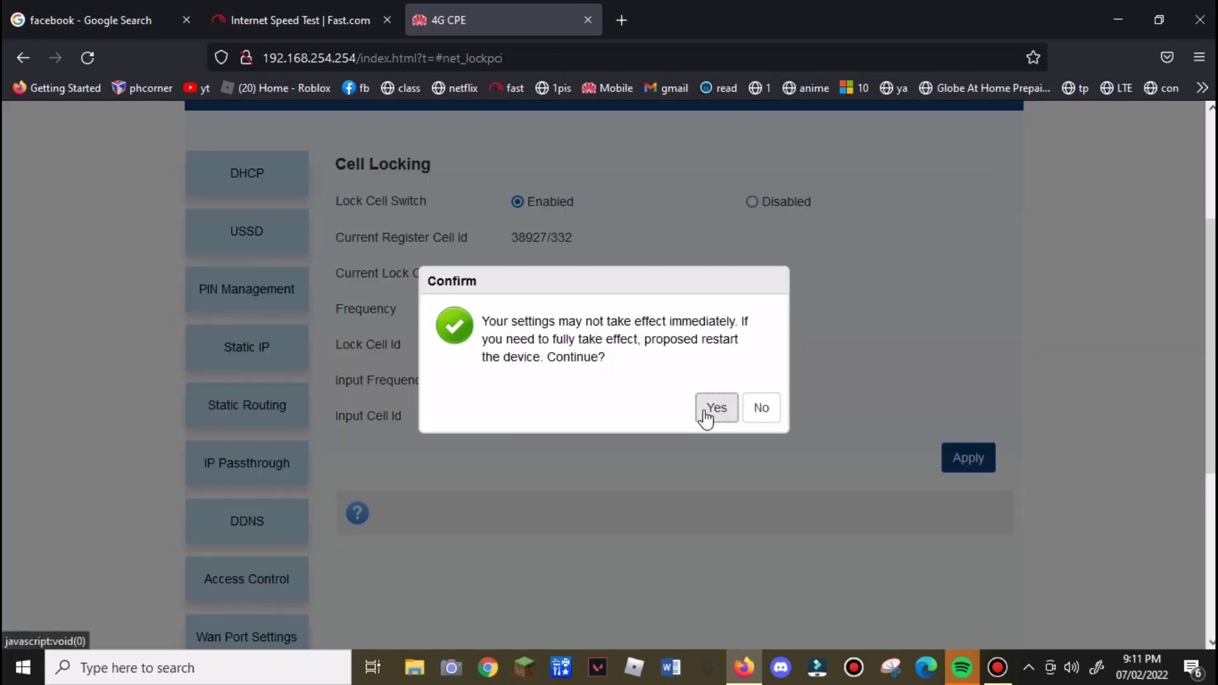
click(716, 408)
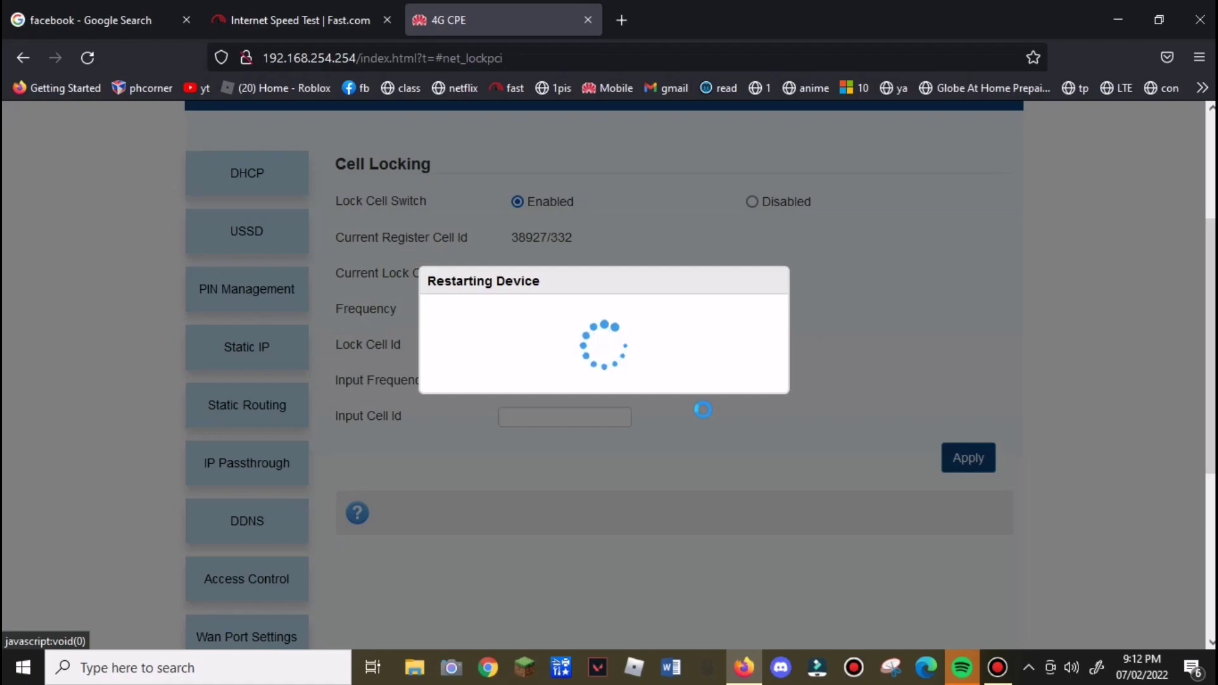